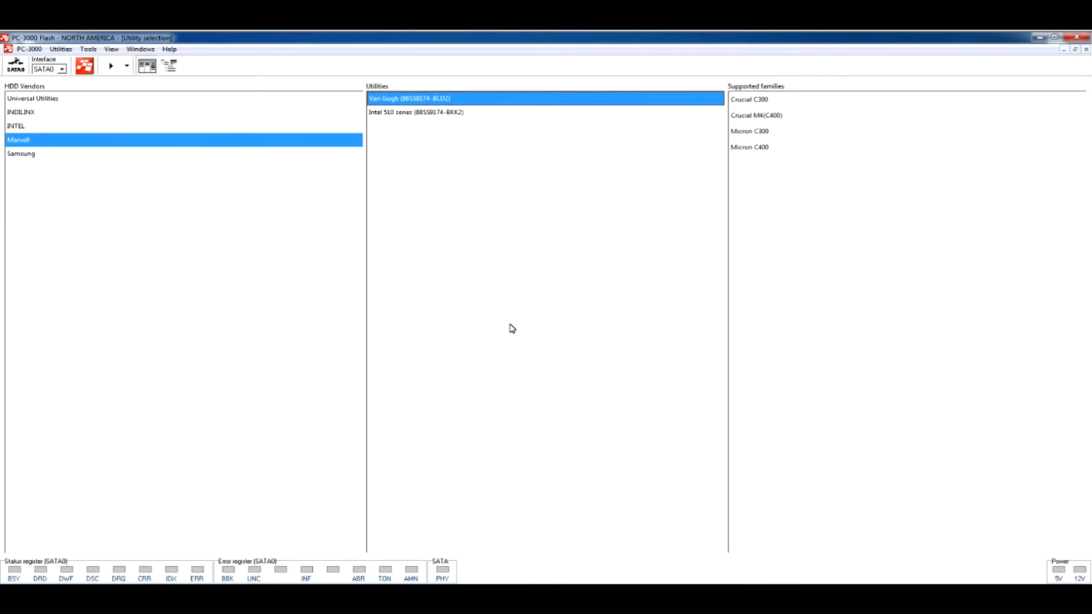
# - Review the Crucial M4(C400) family page and its PCB photo, check the Crucial C300 family, and return to the utility list
pyautogui.doubleClick(740, 115)
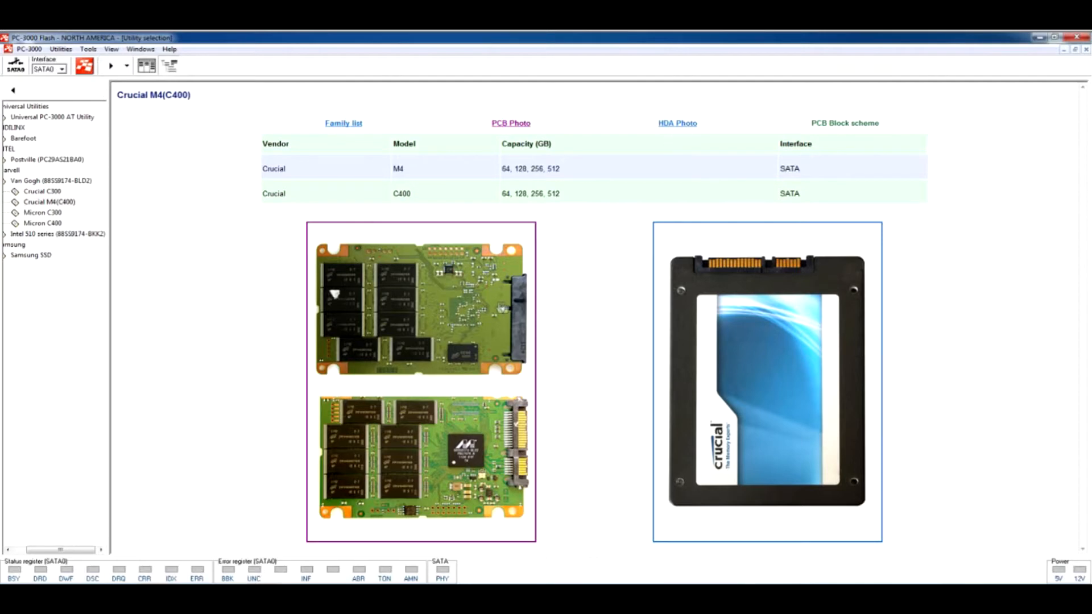
pyautogui.click(491, 301)
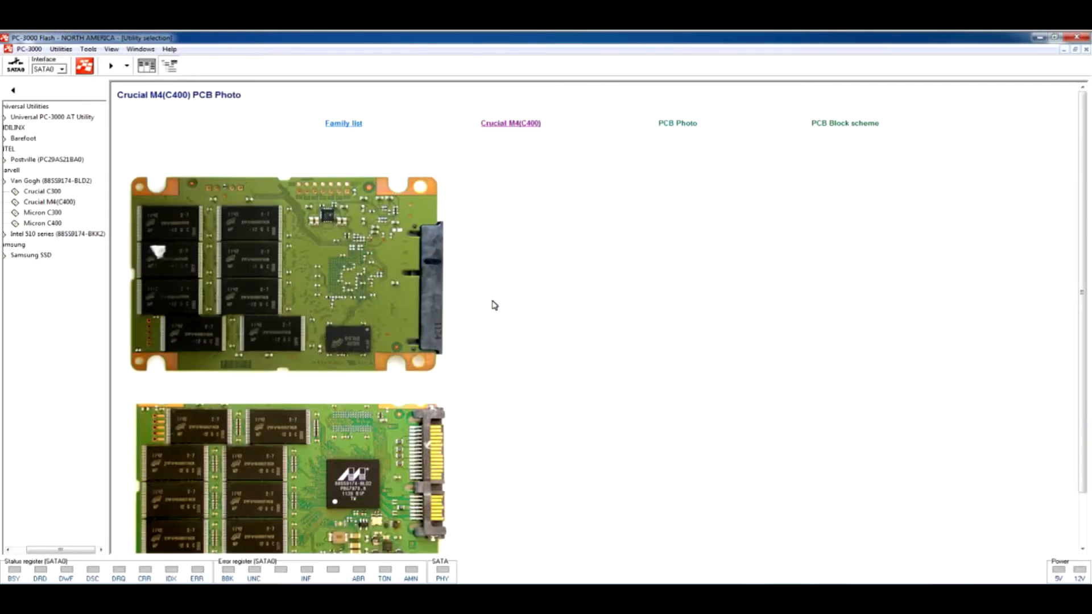
pyautogui.scroll(-2, 494, 305)
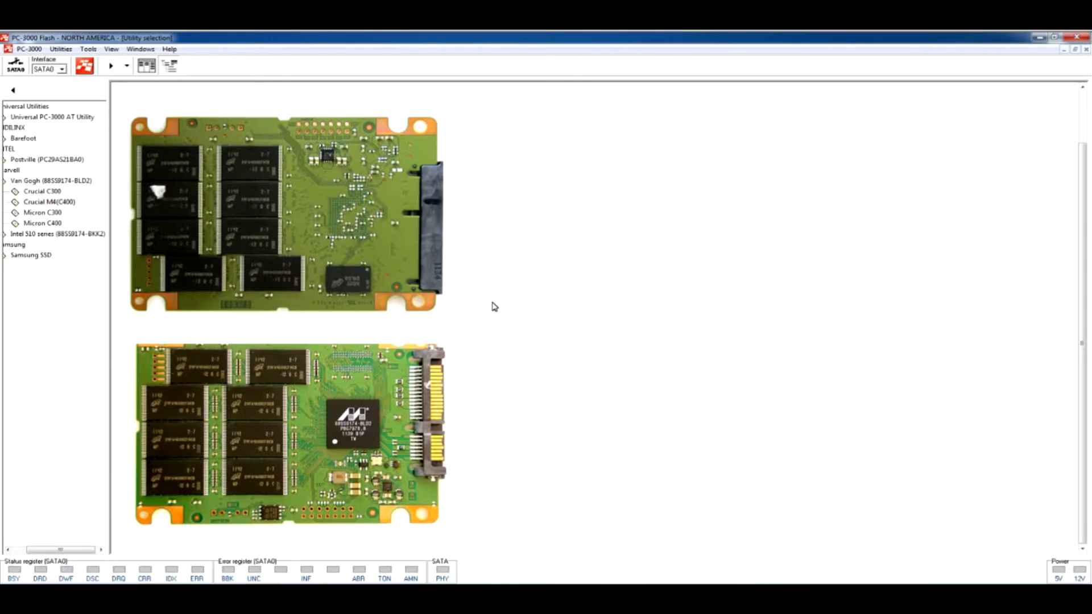
pyautogui.click(42, 191)
pyautogui.click(144, 67)
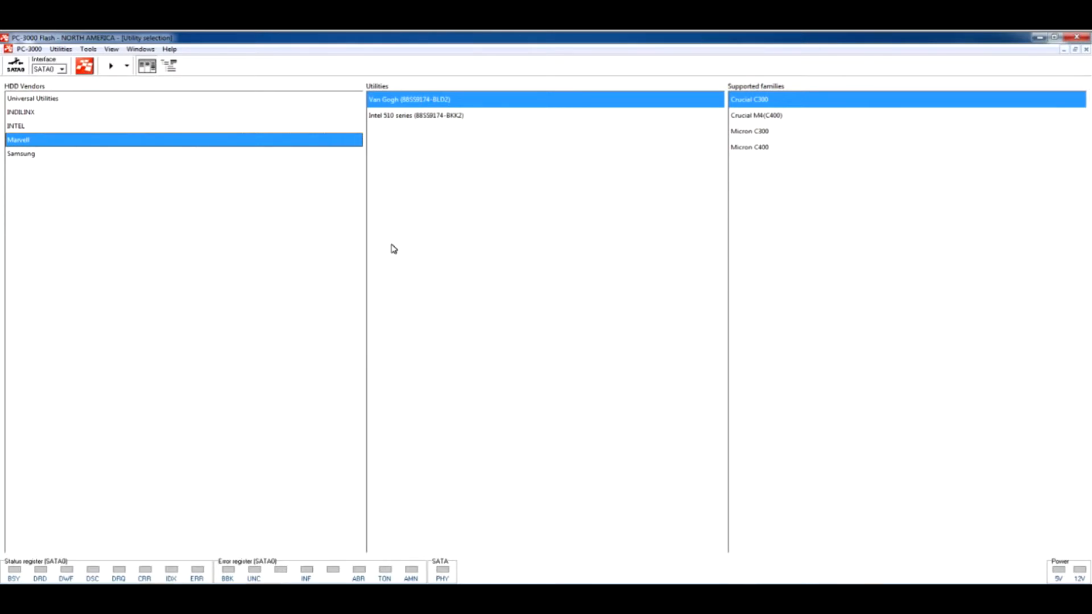
# - Power on the drive on SATA0 and start the Universal PC-3000 AT Utility
pyautogui.click(16, 69)
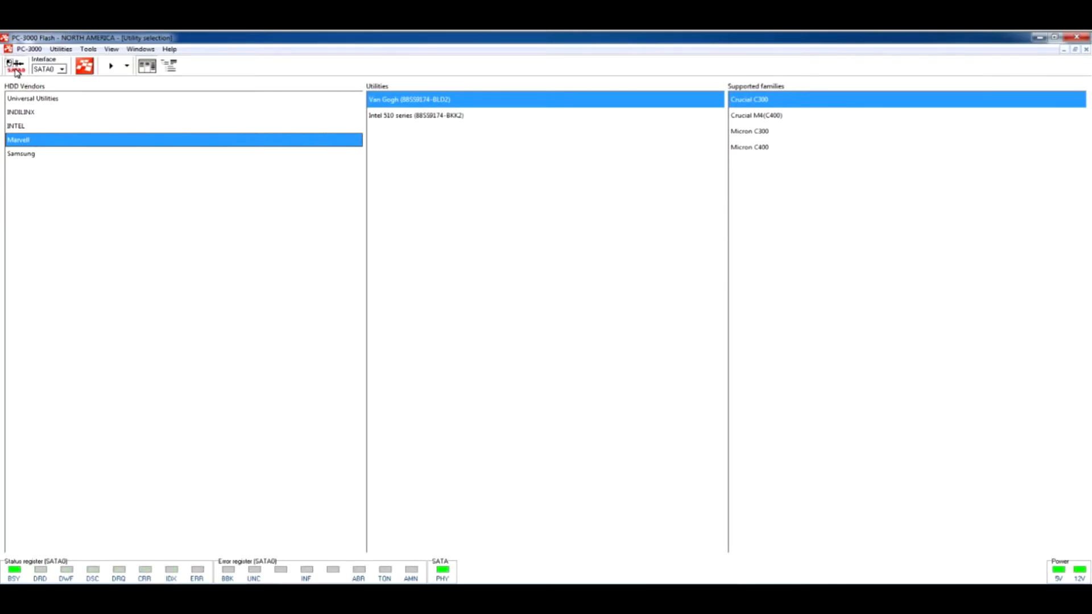
pyautogui.click(35, 102)
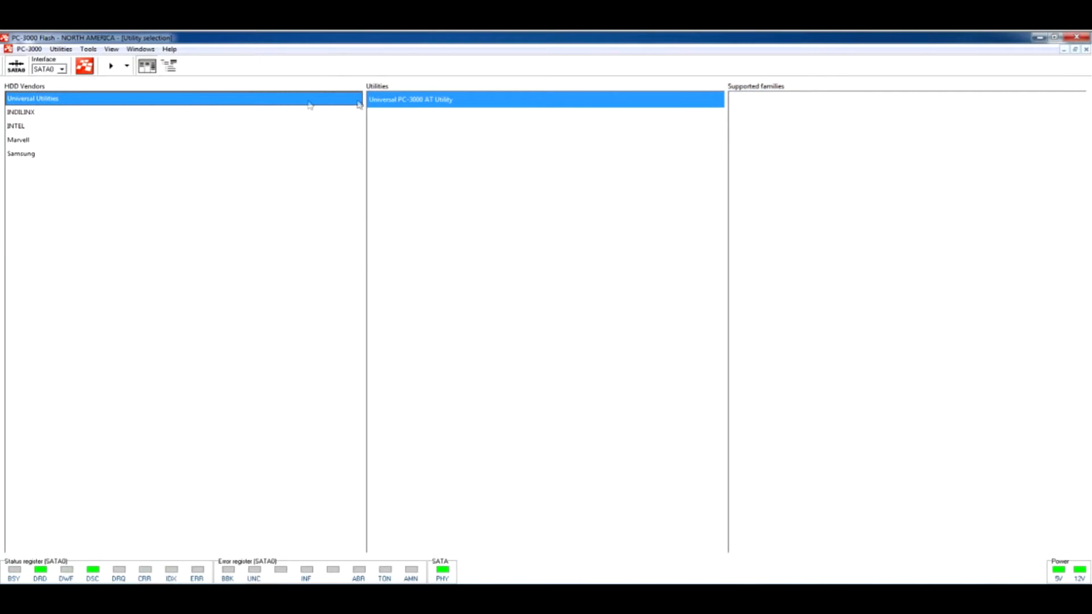
pyautogui.doubleClick(399, 102)
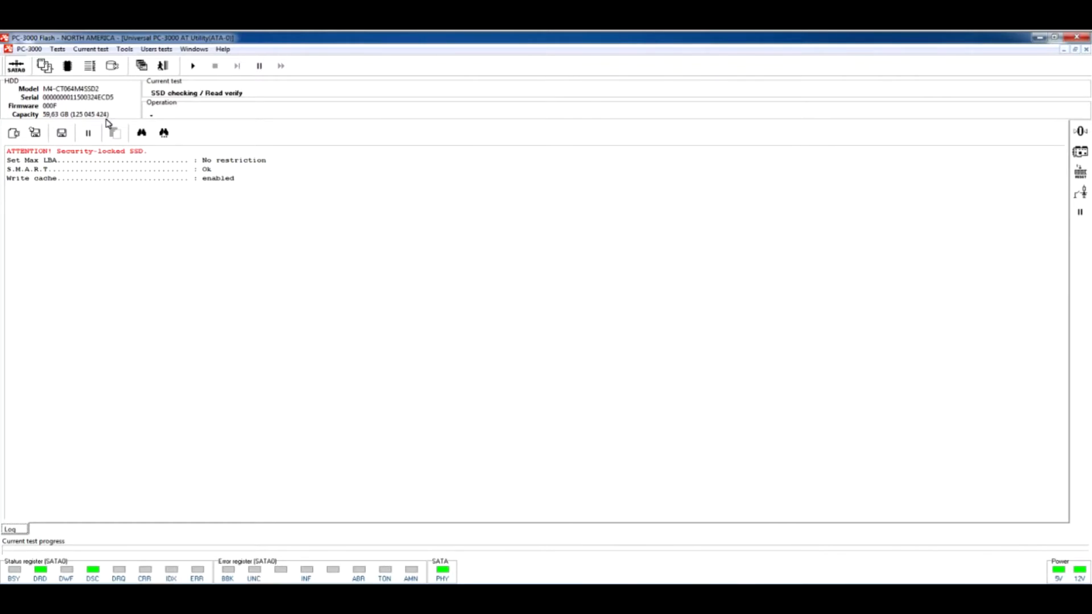
# - Try to read the SSD's sector at LBA 0 in the sector editor of the universal utility
pyautogui.click(124, 50)
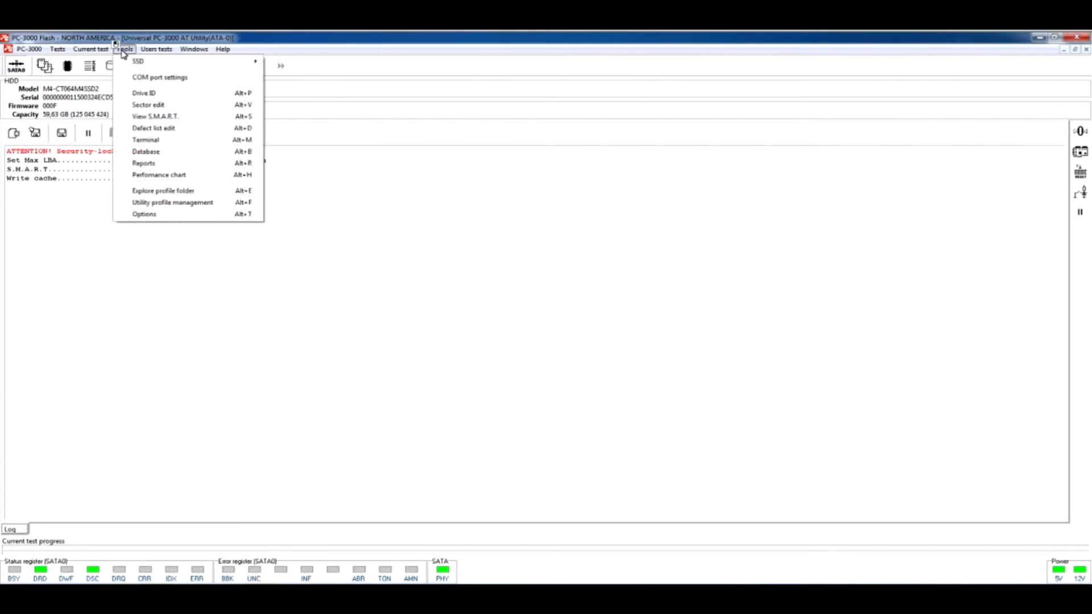
pyautogui.click(141, 105)
pyautogui.click(518, 319)
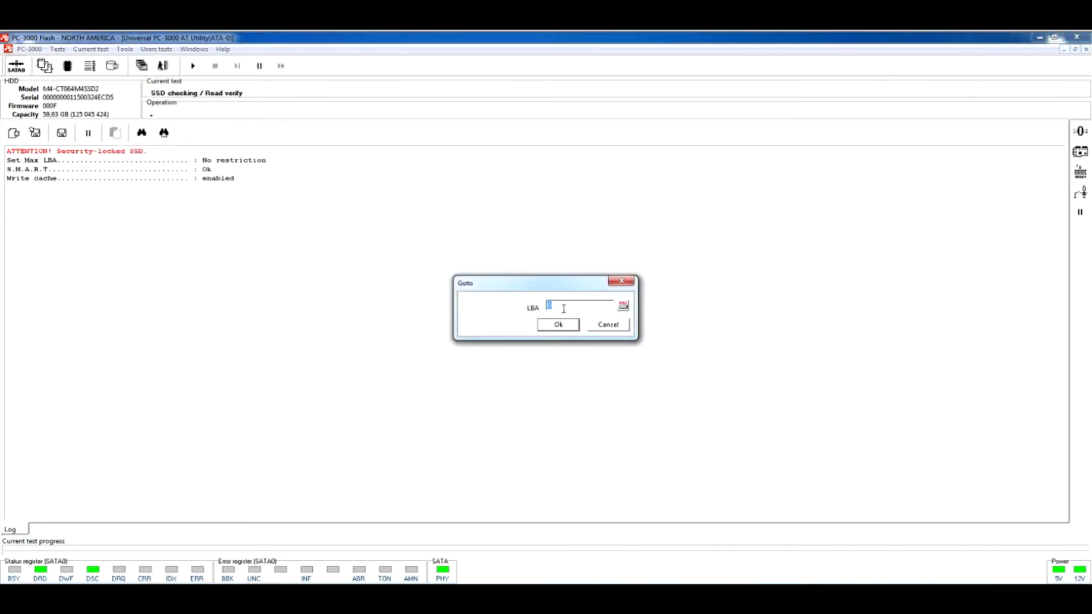
pyautogui.click(558, 325)
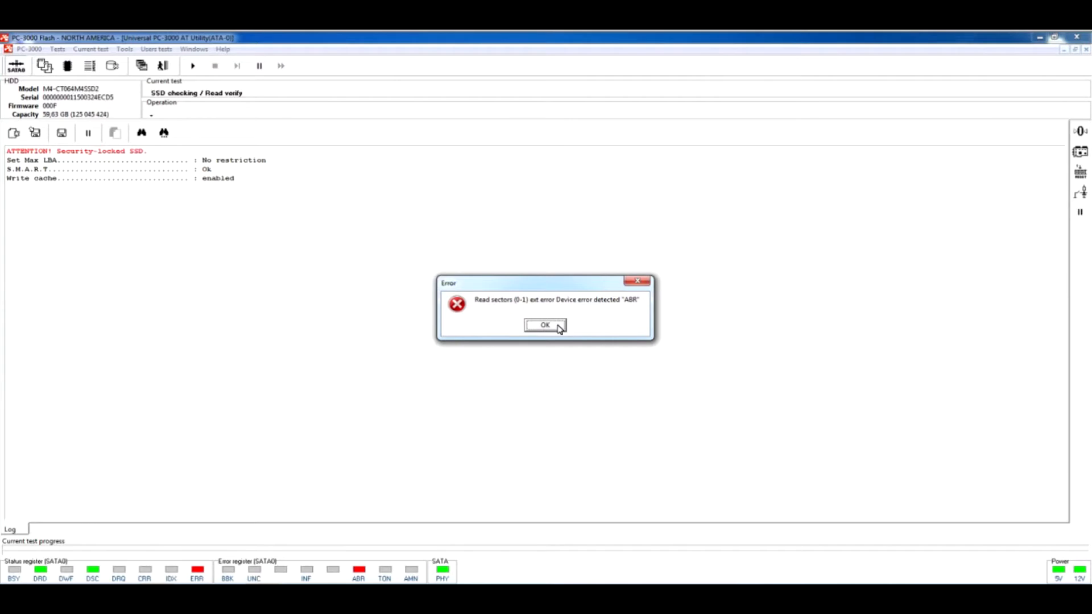
pyautogui.click(544, 325)
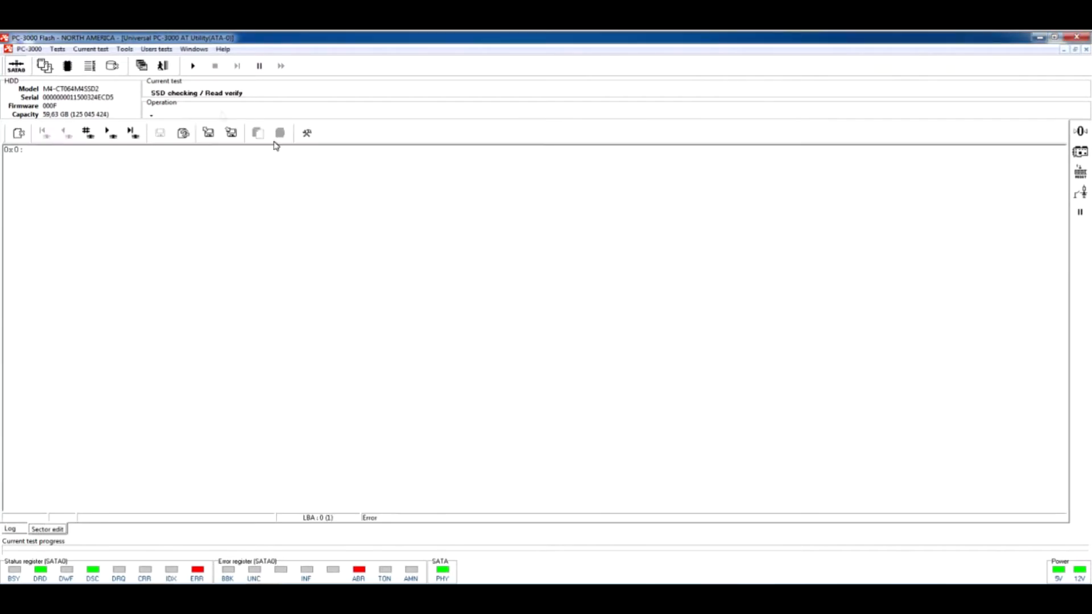
# - Exit the universal utility and start the Marvell Van Gogh (88SS9174-BLD2) utility for the Crucial M4 series in Normal mode
pyautogui.click(163, 66)
pyautogui.click(17, 68)
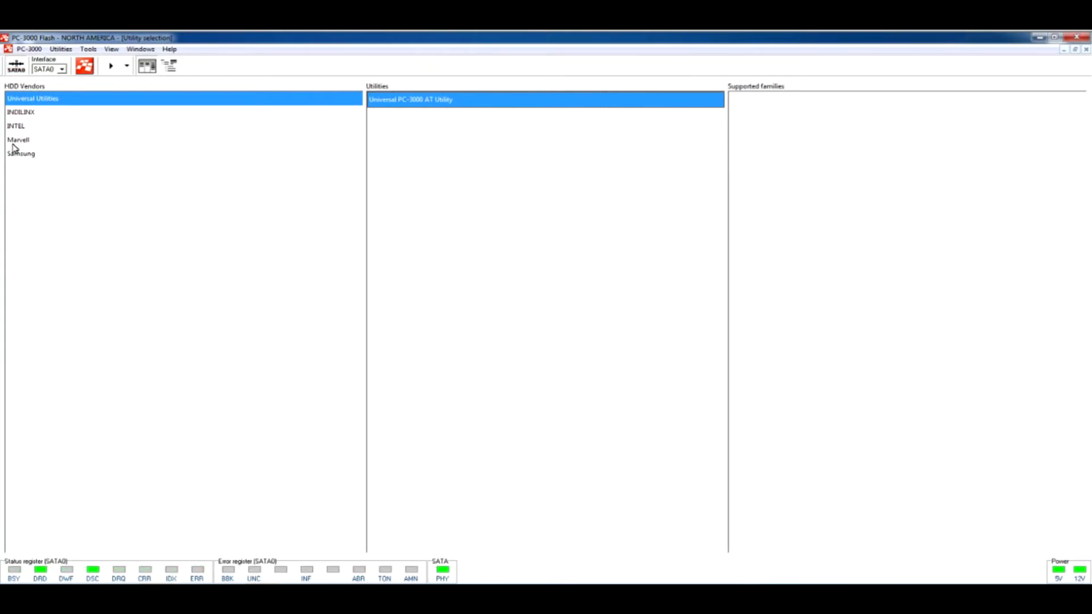
pyautogui.click(14, 142)
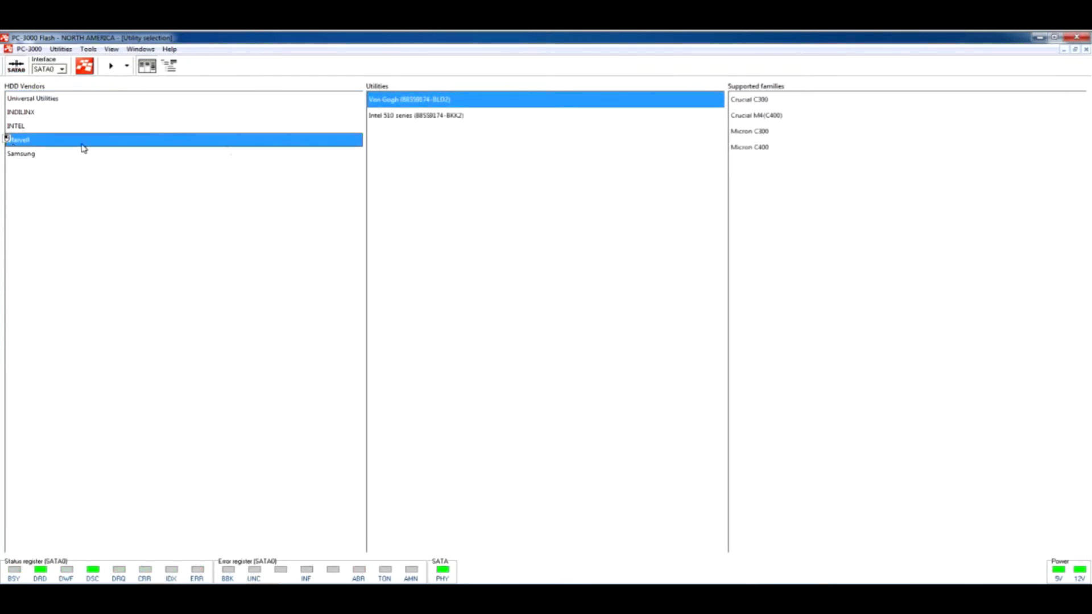
pyautogui.doubleClick(423, 101)
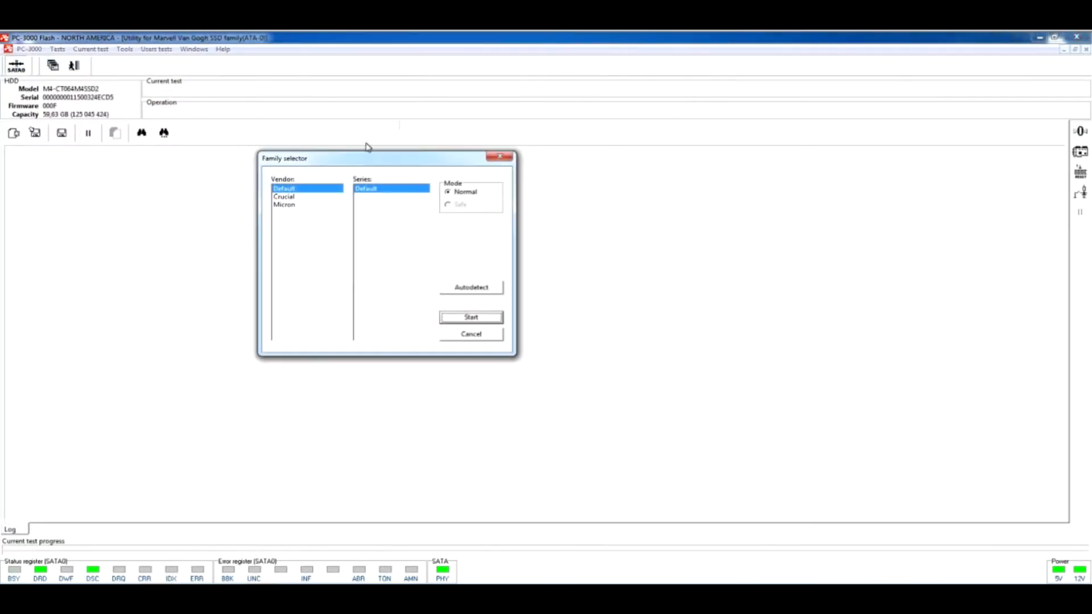
pyautogui.click(295, 198)
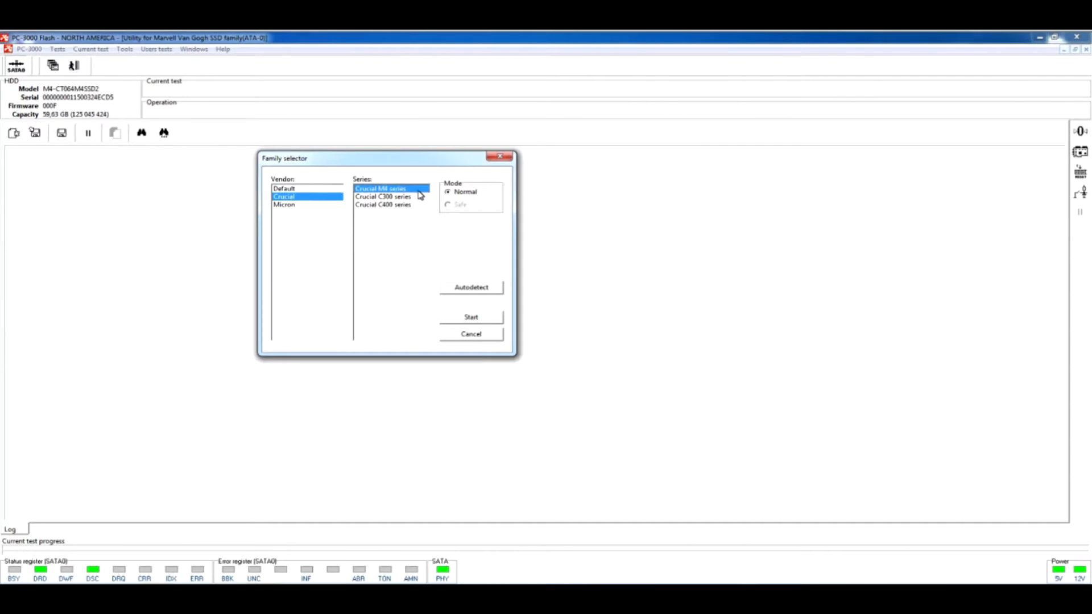
pyautogui.click(475, 320)
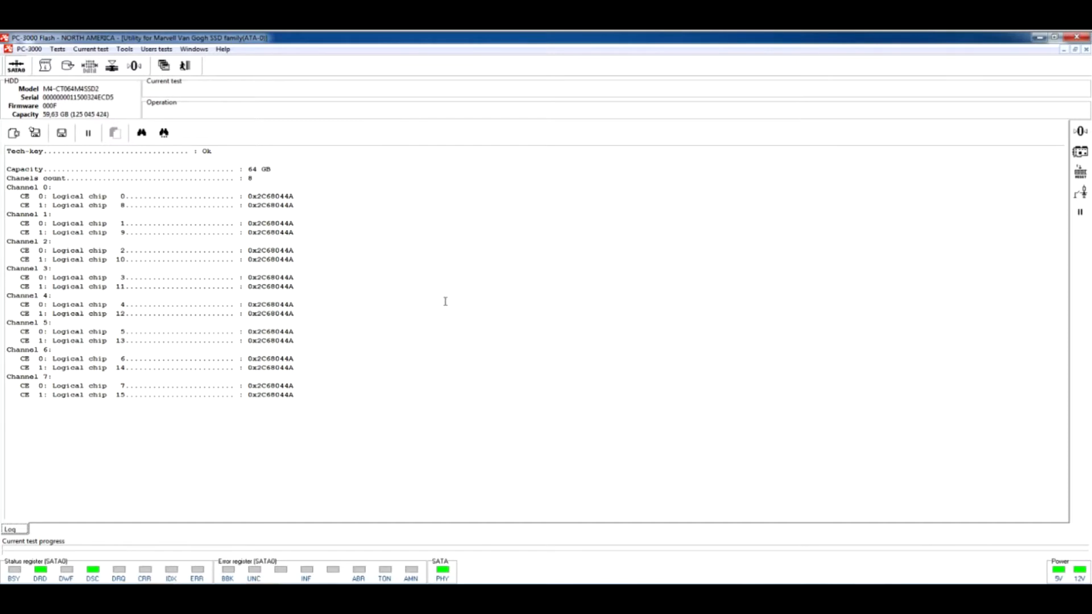
# - Try to read LBA 0 in the Van Gogh utility's sector editor
pyautogui.click(125, 50)
pyautogui.click(148, 104)
pyautogui.click(518, 322)
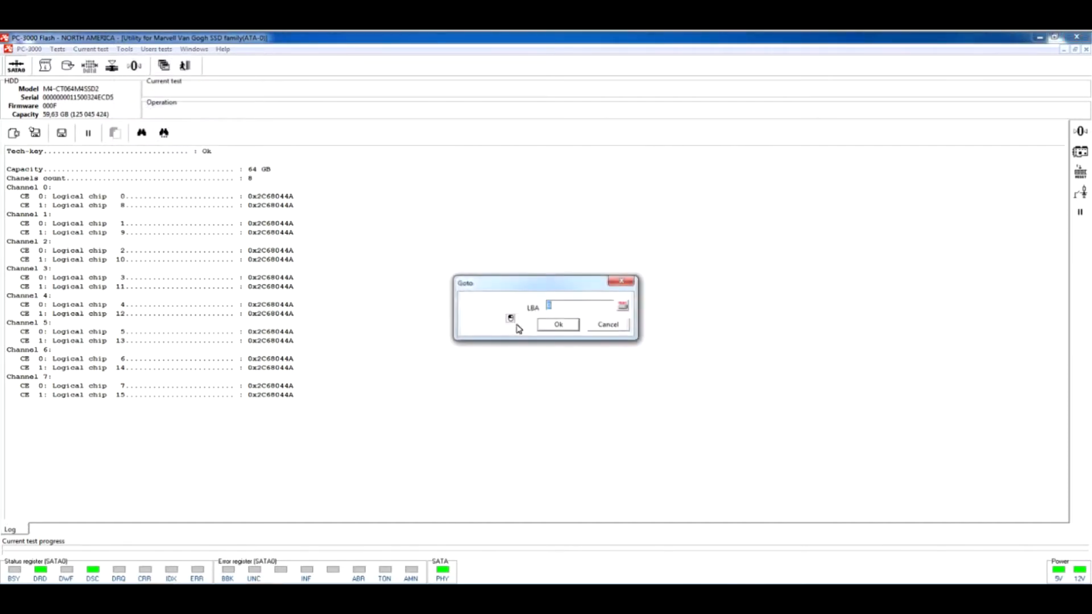
pyautogui.click(555, 327)
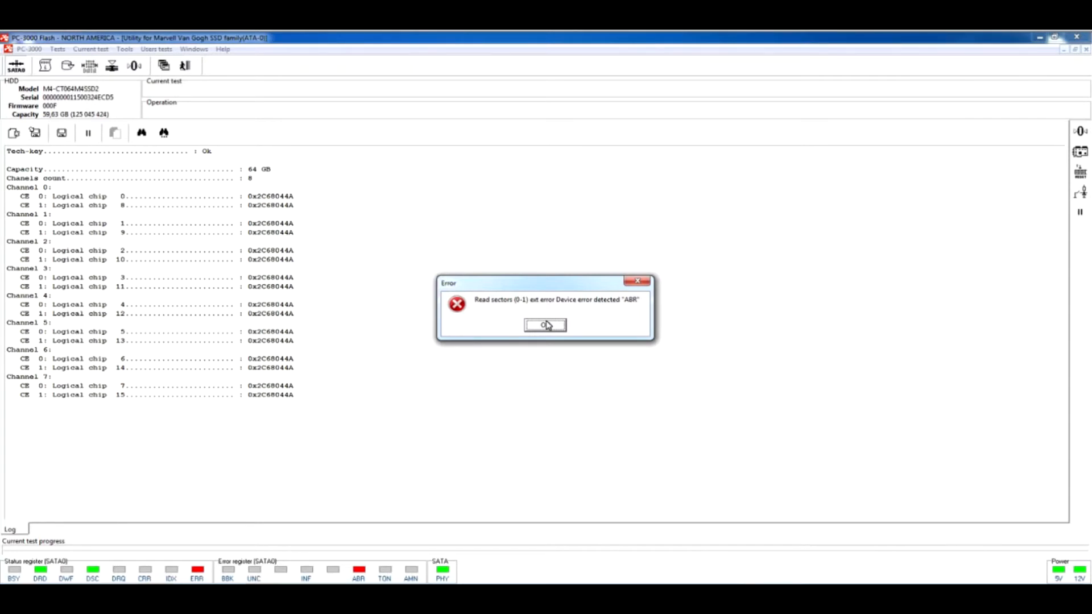
pyautogui.click(546, 326)
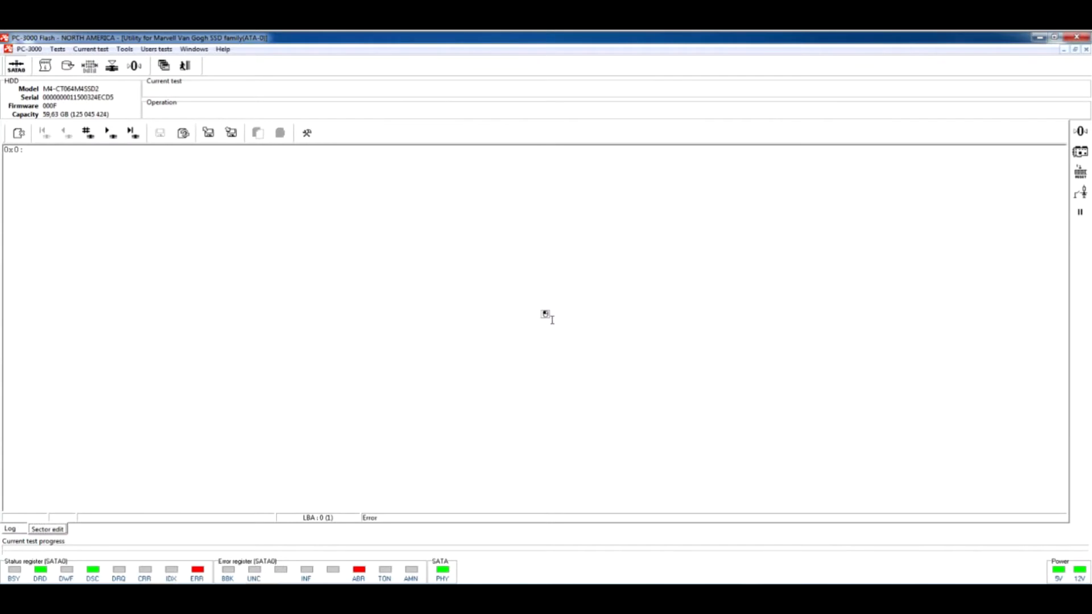
# - Return to the log and power-cycle the drive on SATA0
pyautogui.click(12, 528)
pyautogui.click(14, 74)
pyautogui.click(14, 74)
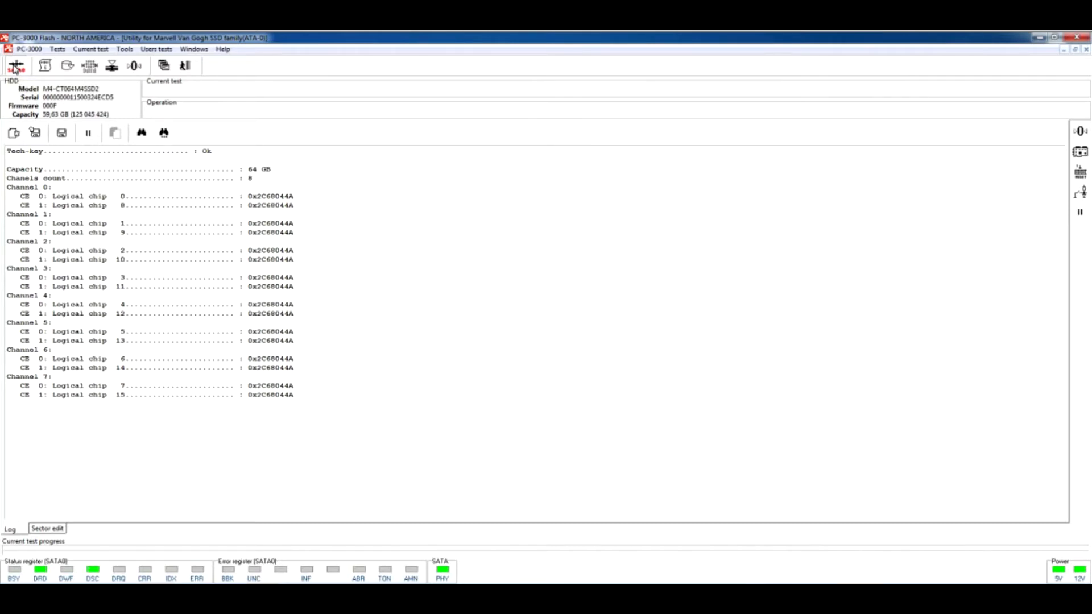
# - Display the SSD's stored password information from the service information's security subsystem
pyautogui.click(58, 49)
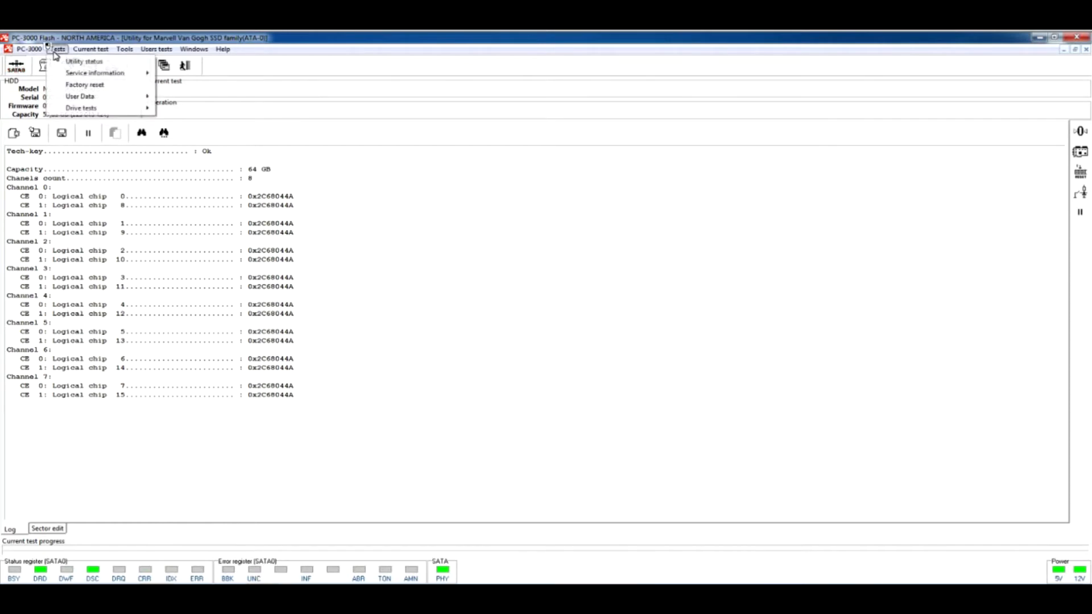
pyautogui.moveTo(91, 76)
pyautogui.moveTo(175, 75)
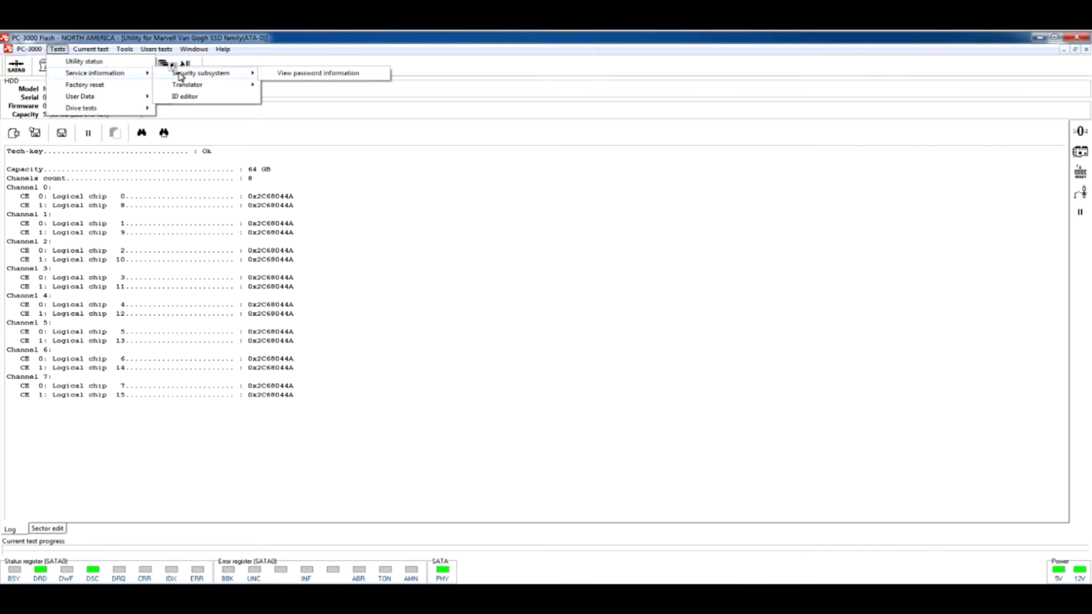
pyautogui.click(305, 79)
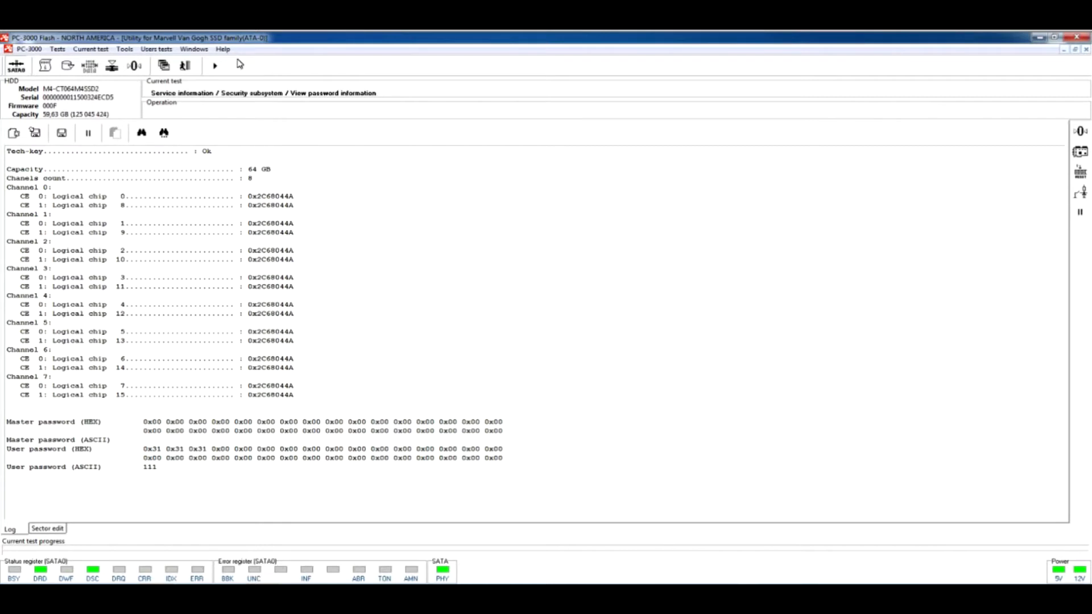
# - Open the locked SSD by entering its user password as the password data in the SSD opening dialog
pyautogui.click(124, 49)
pyautogui.moveTo(139, 79)
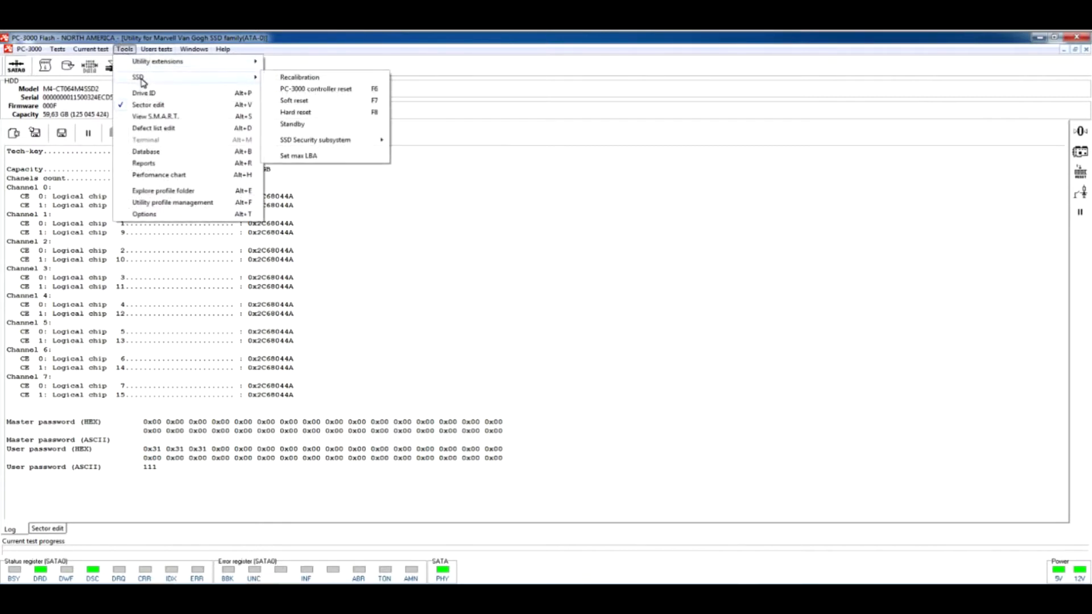
pyautogui.moveTo(347, 149)
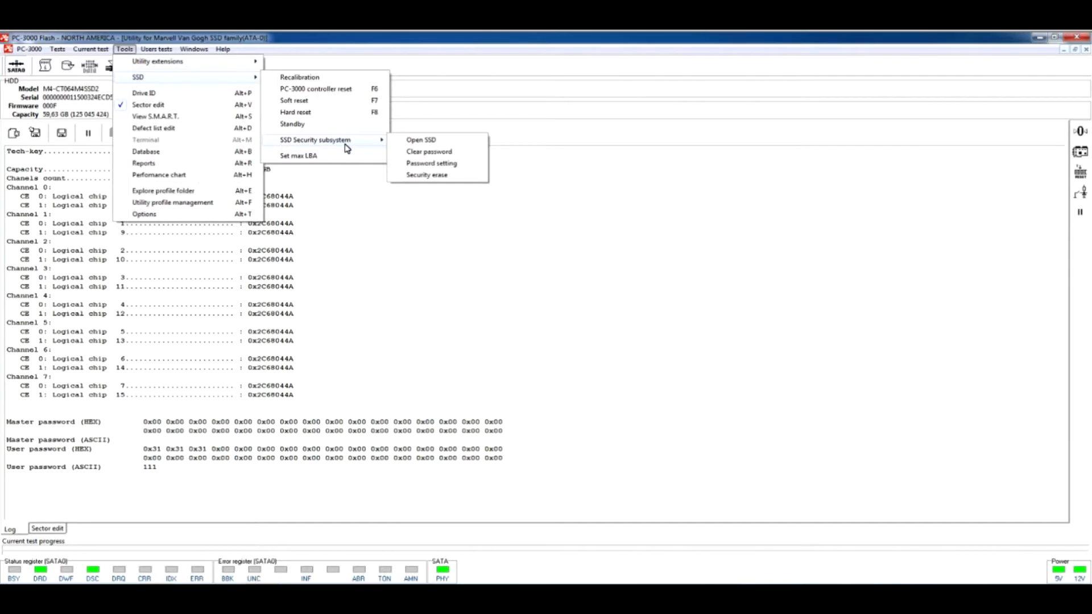
pyautogui.click(411, 141)
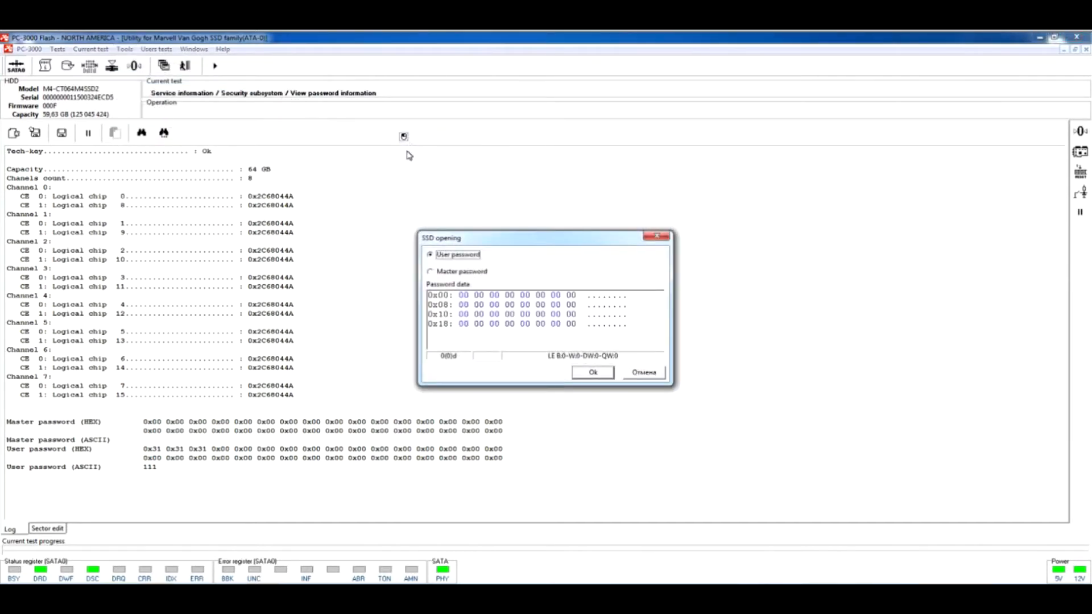
pyautogui.click(459, 295)
pyautogui.write('111')
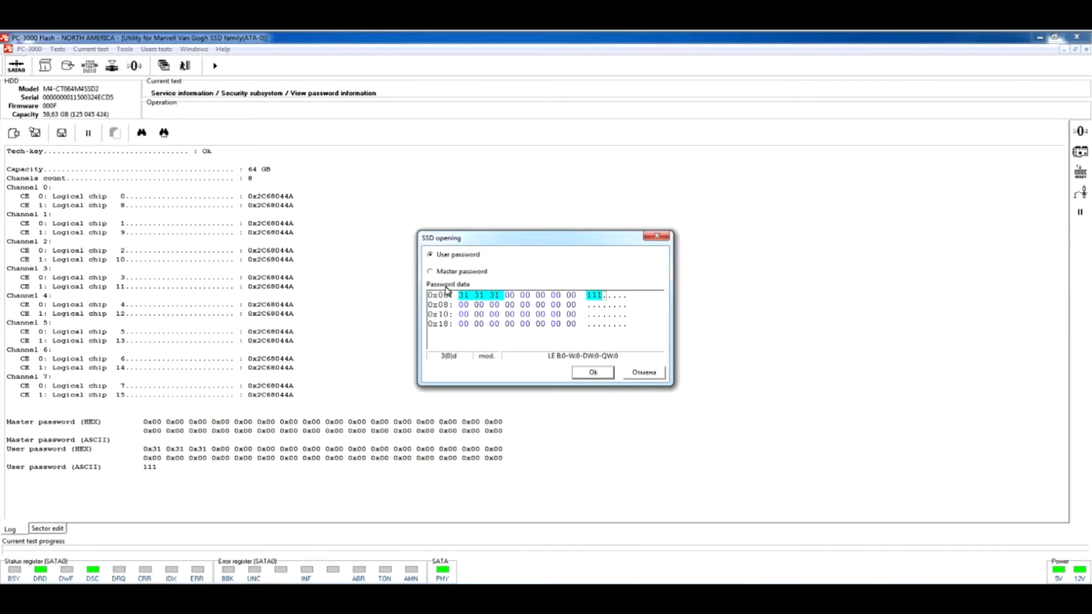
pyautogui.click(589, 373)
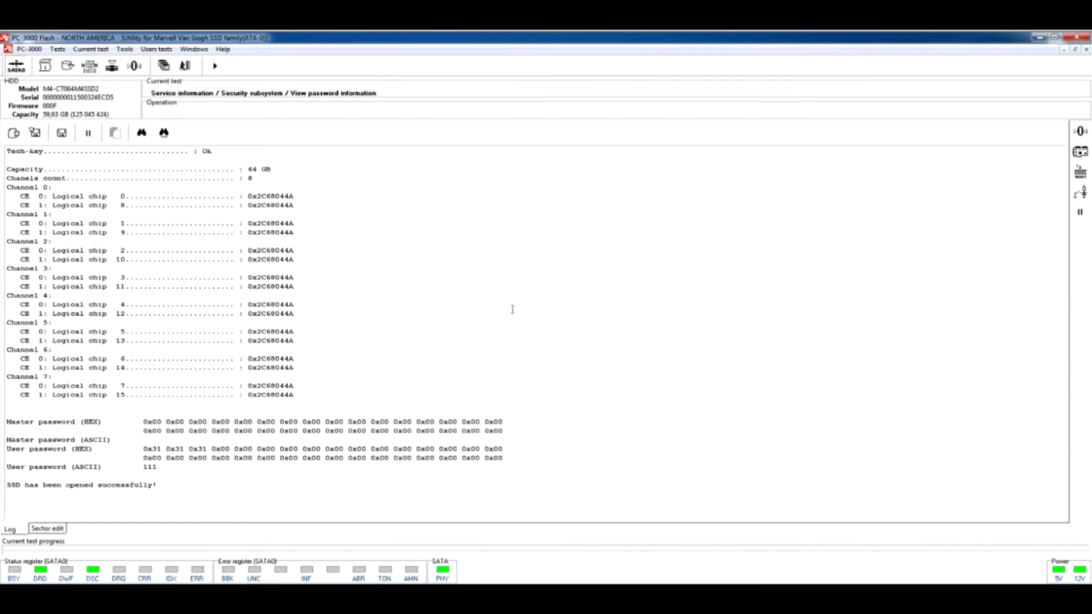
# - Read the SSD's sector at LBA 0 again in the sector editor, then return to the log
pyautogui.click(125, 50)
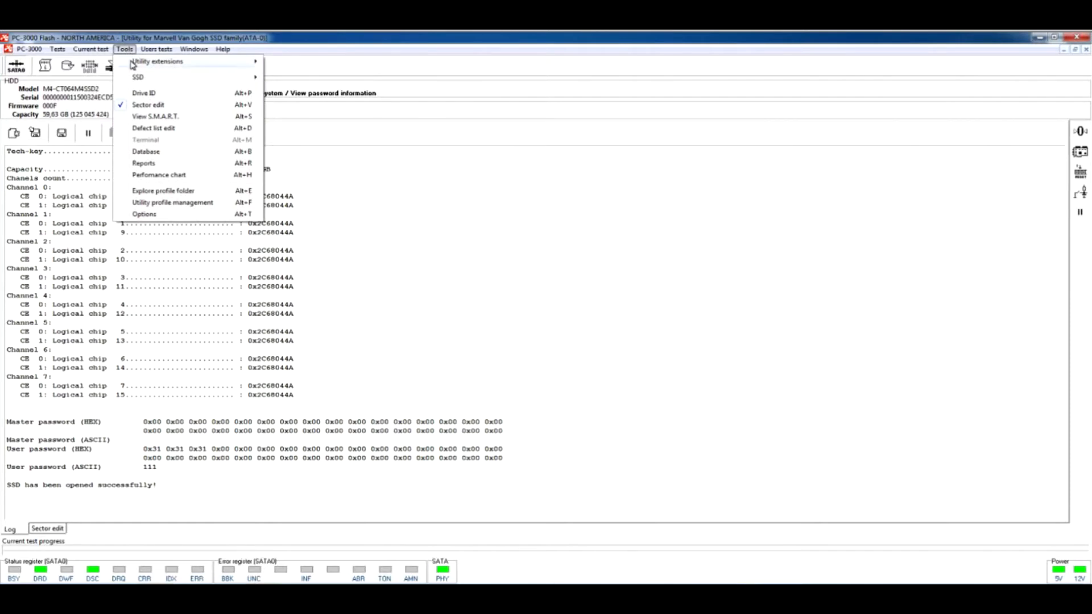
pyautogui.click(49, 530)
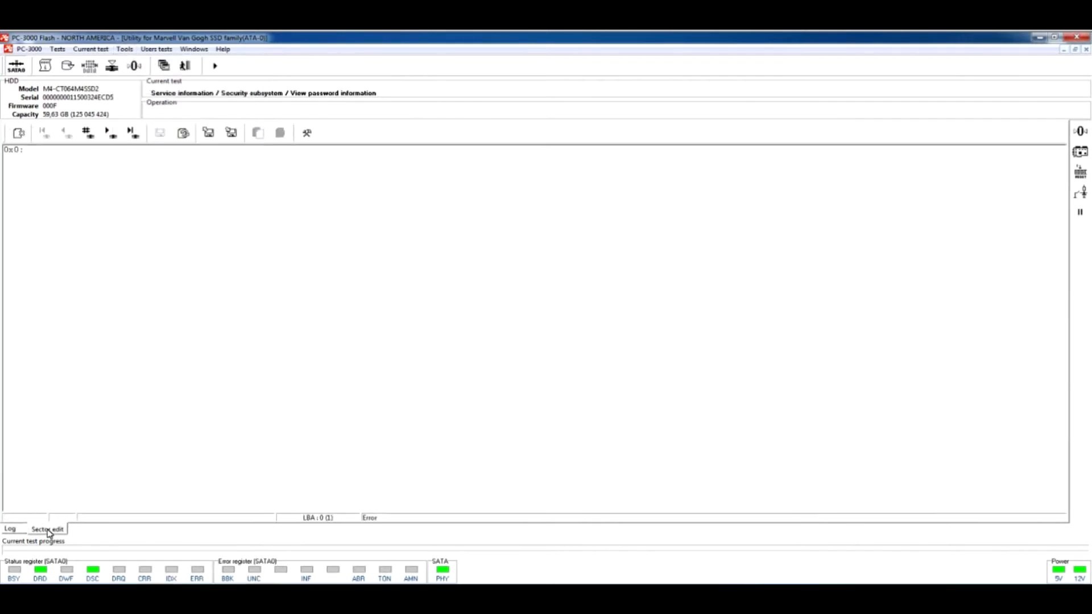
pyautogui.click(87, 132)
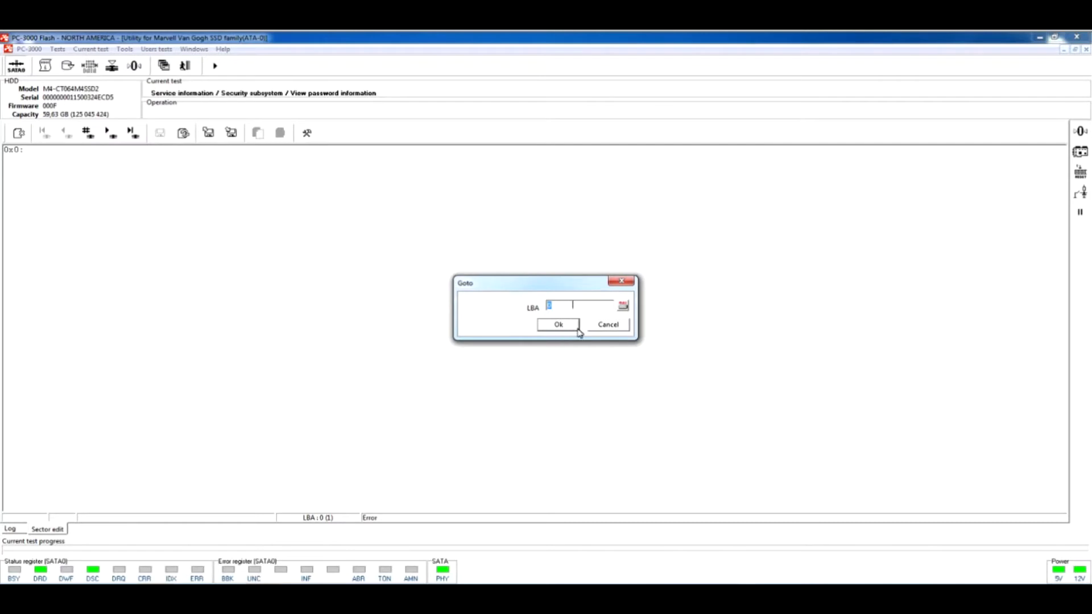
pyautogui.click(559, 326)
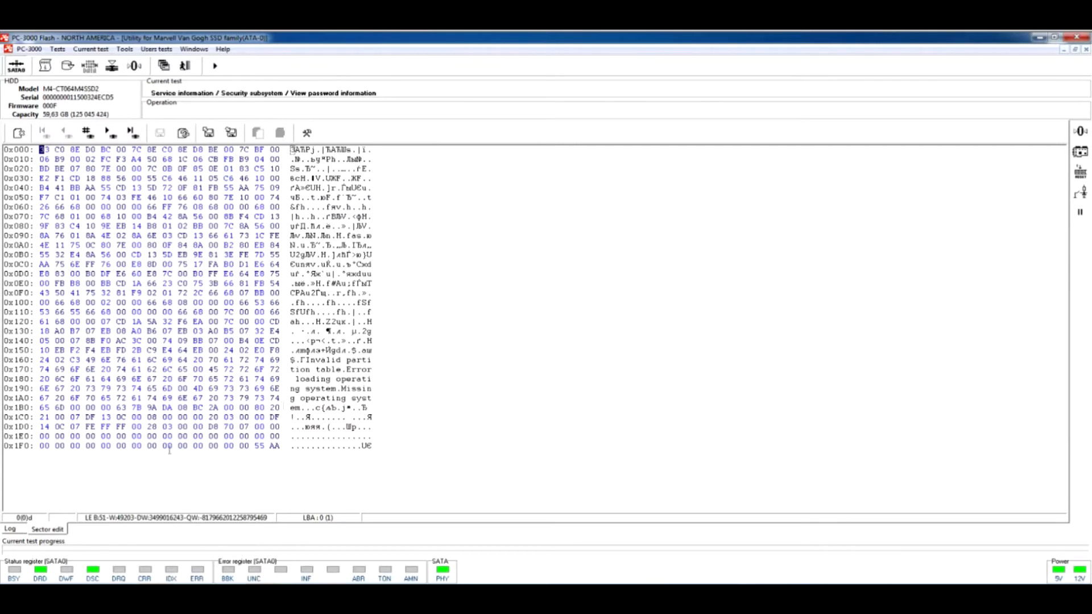
pyautogui.click(10, 528)
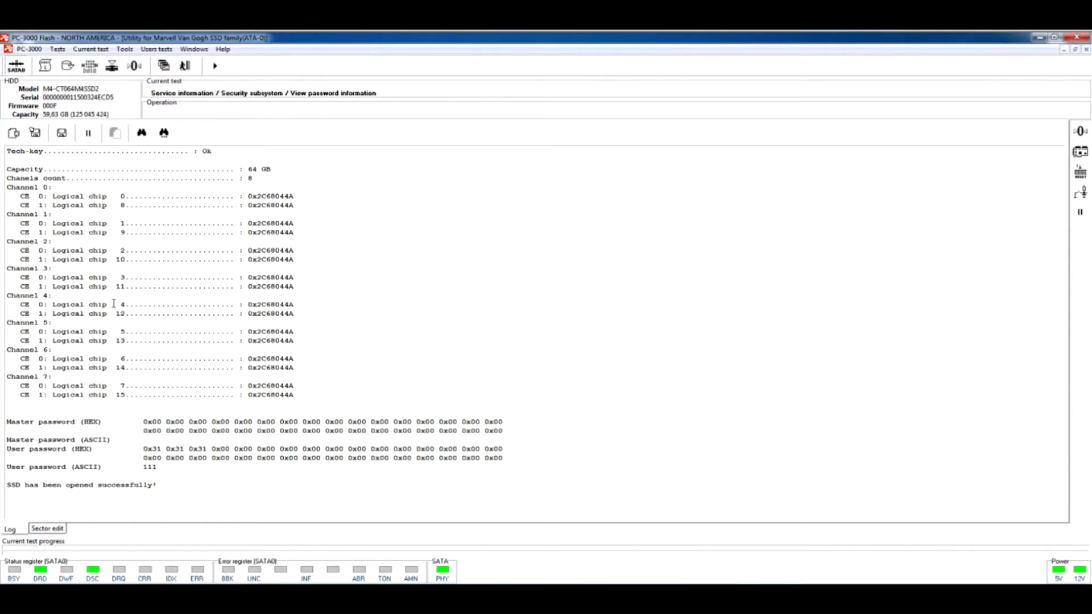
# - Examine the user password data in the SSD security subsystem's password setting dialog, then cancel without setting a password
pyautogui.click(124, 50)
pyautogui.moveTo(143, 79)
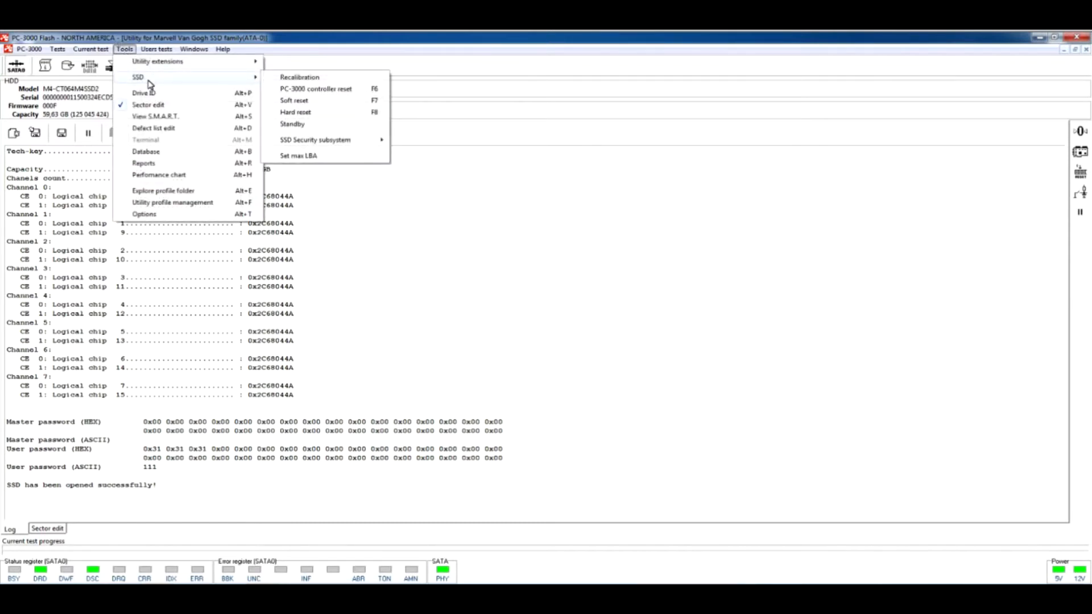
pyautogui.moveTo(333, 142)
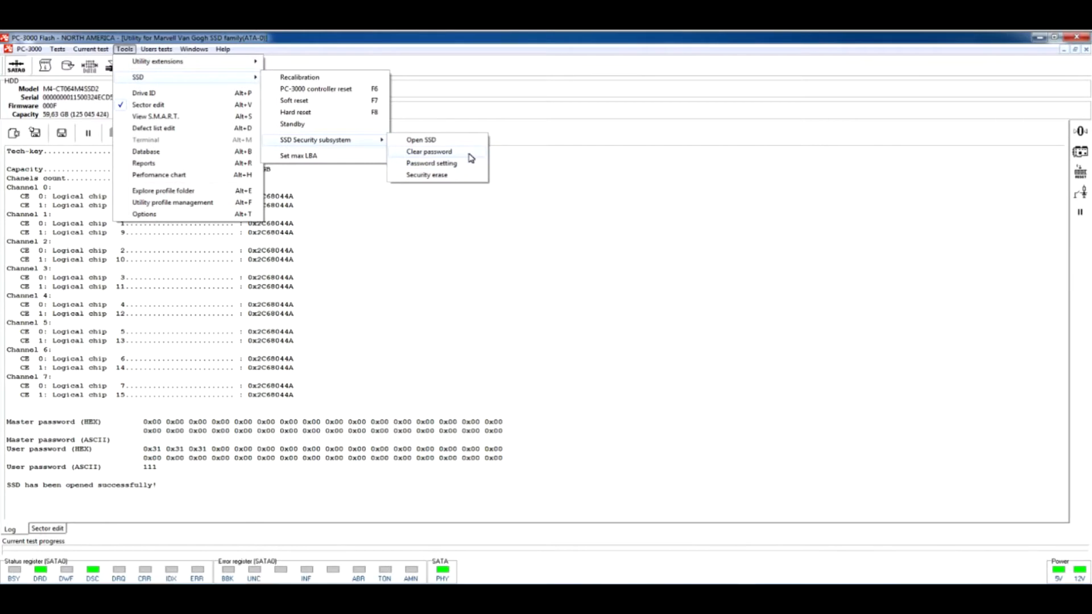
pyautogui.click(455, 163)
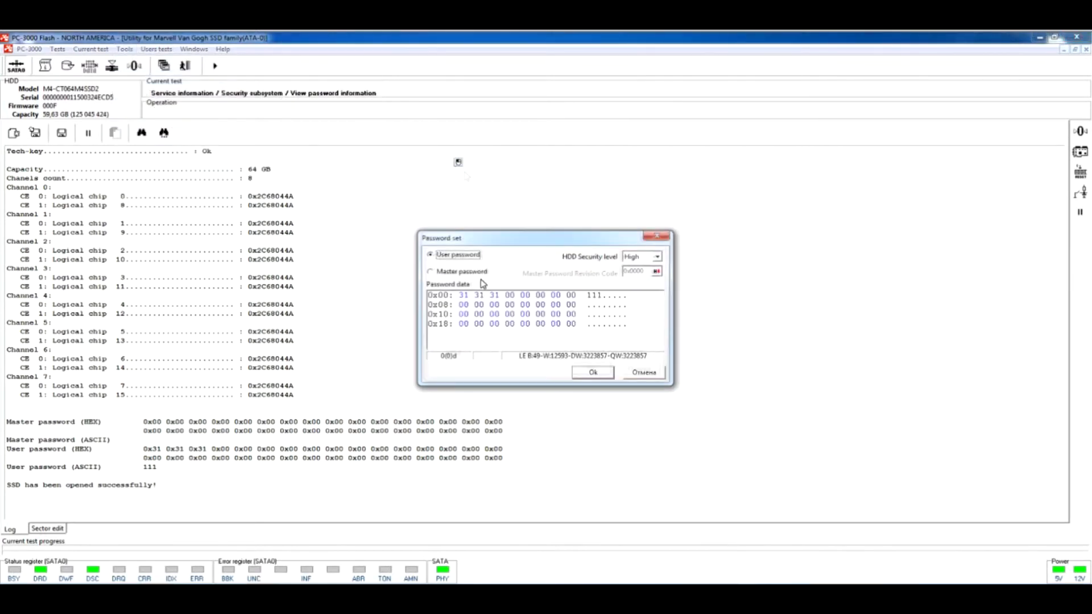
pyautogui.moveTo(460, 295); pyautogui.dragTo(498, 295)
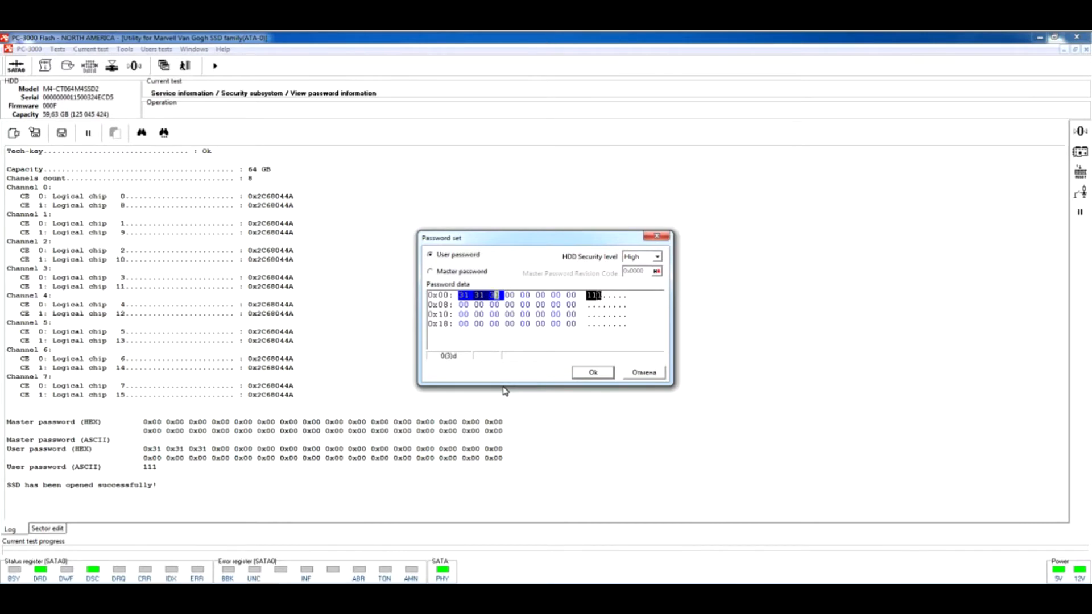
pyautogui.click(638, 372)
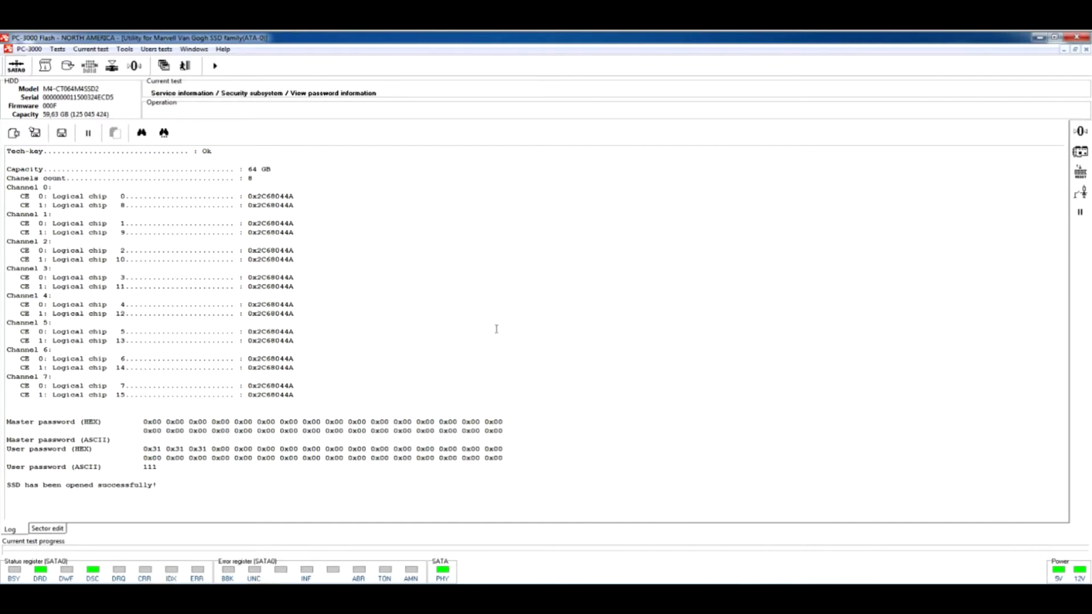
# - Create a new data extraction task with the M4-CT064M4SSD2 on the PC3000 Utility bus as source, deleting the existing NewTask files
pyautogui.click(195, 50)
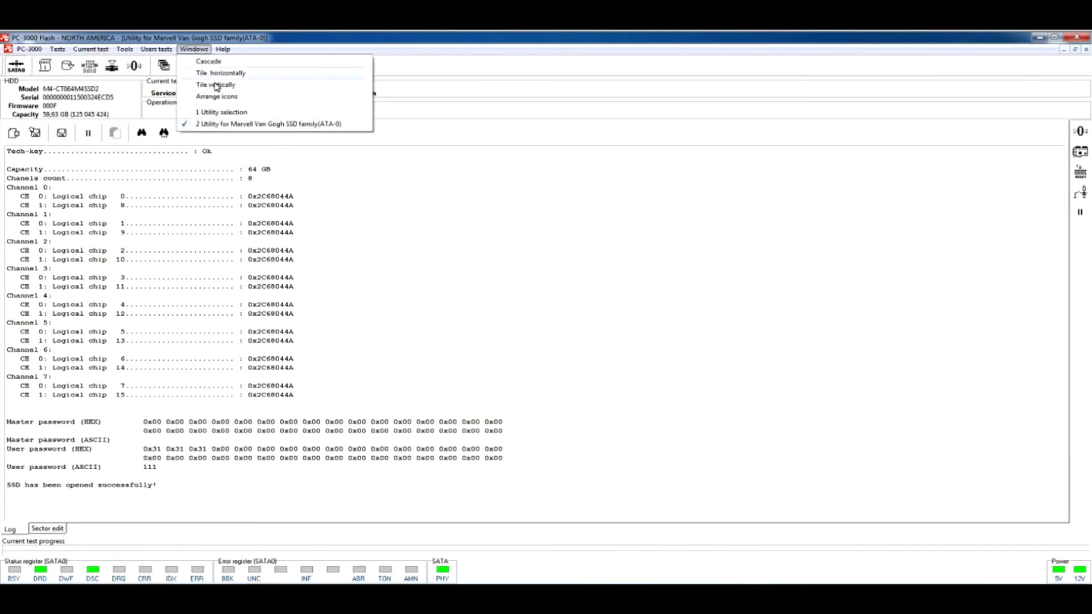
pyautogui.click(221, 113)
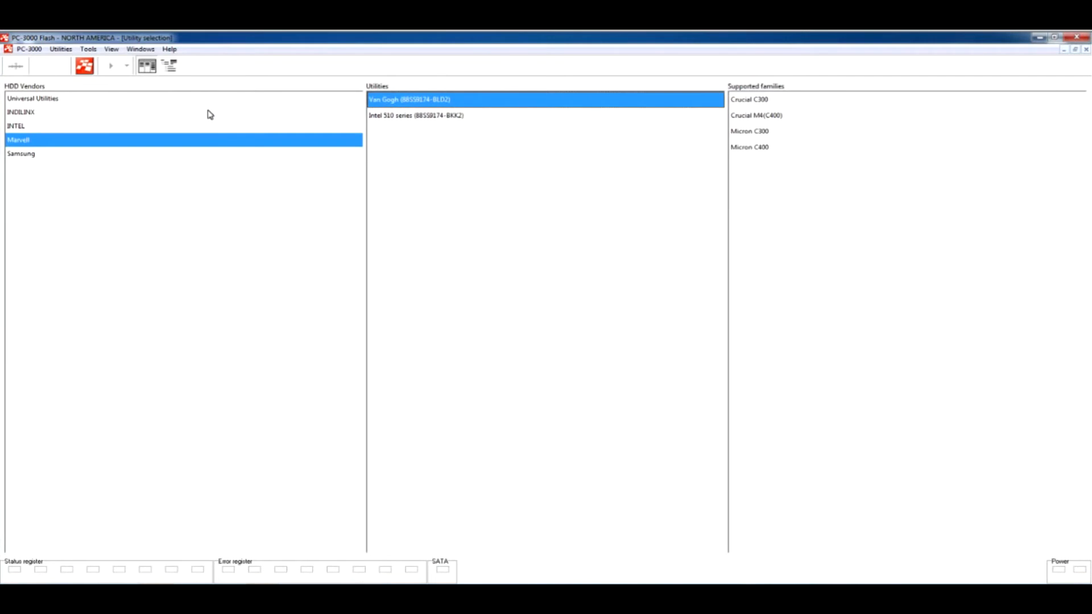
pyautogui.click(89, 71)
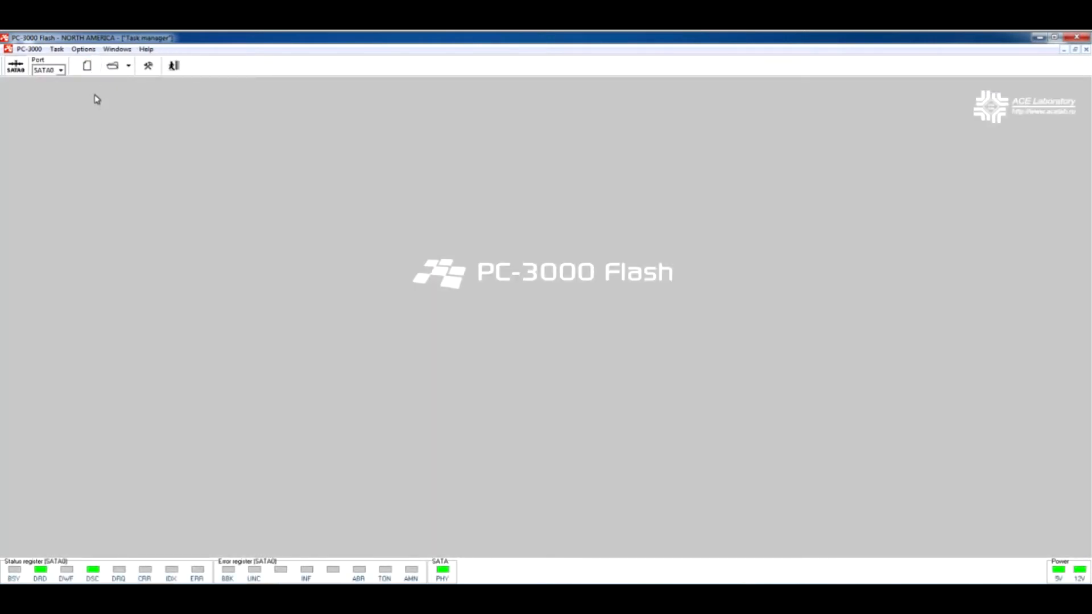
pyautogui.click(87, 66)
pyautogui.click(656, 405)
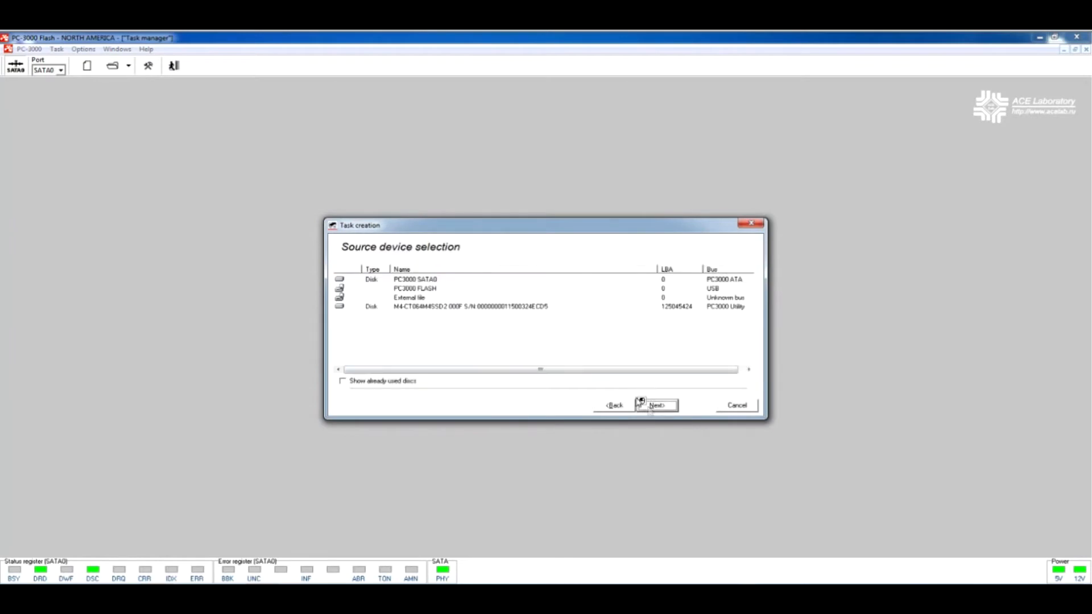
pyautogui.click(454, 307)
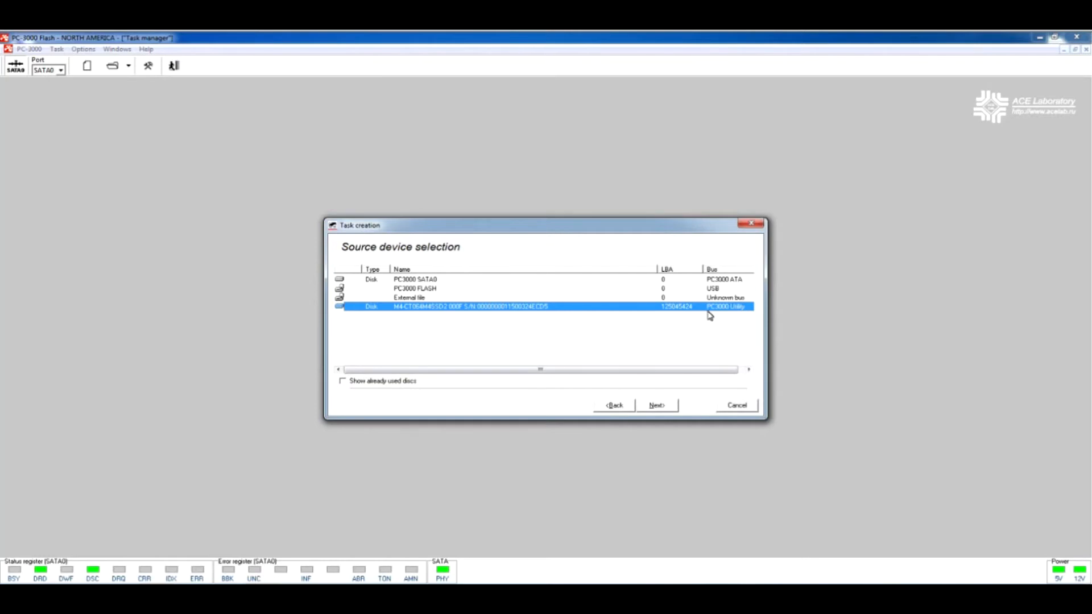
pyautogui.click(657, 405)
pyautogui.click(657, 406)
pyautogui.click(657, 405)
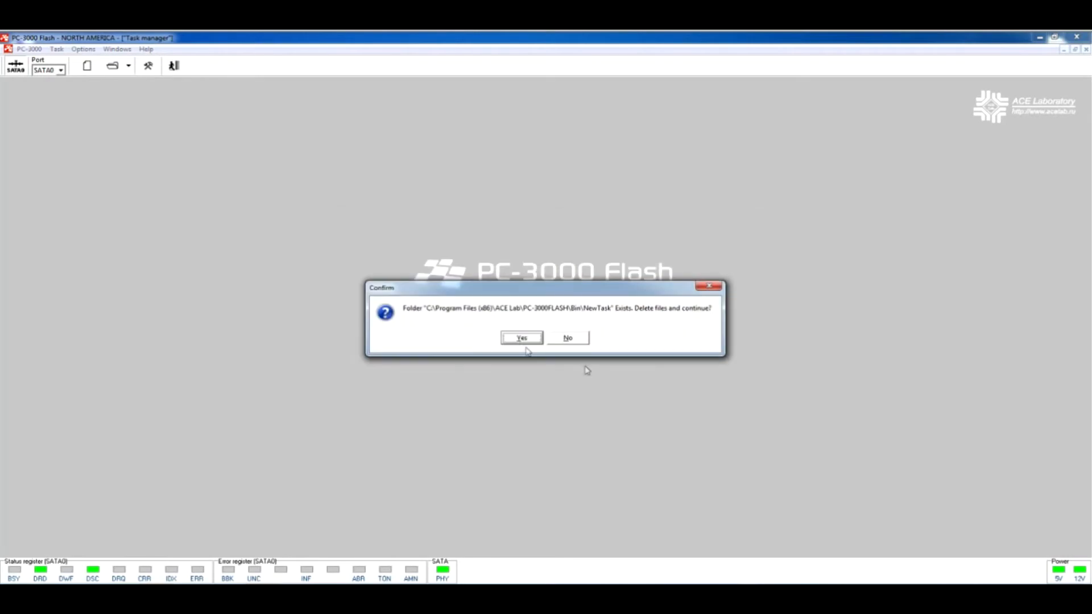
pyautogui.click(519, 337)
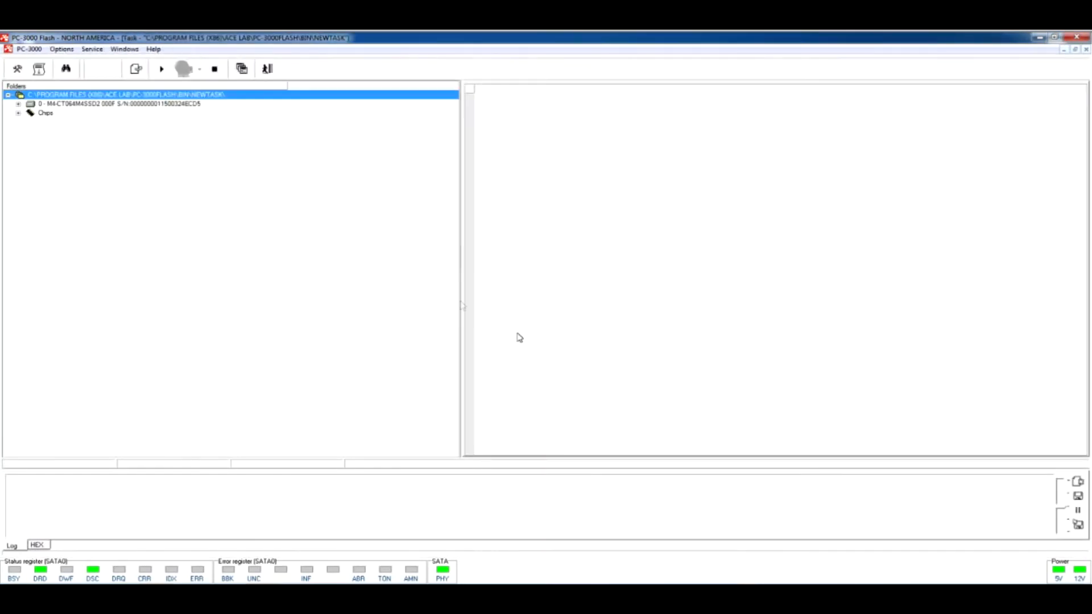
# - Expand the SSD's first NTFS partition down to its root and list the contents of the Boot folder
pyautogui.click(18, 104)
pyautogui.click(29, 122)
pyautogui.click(29, 113)
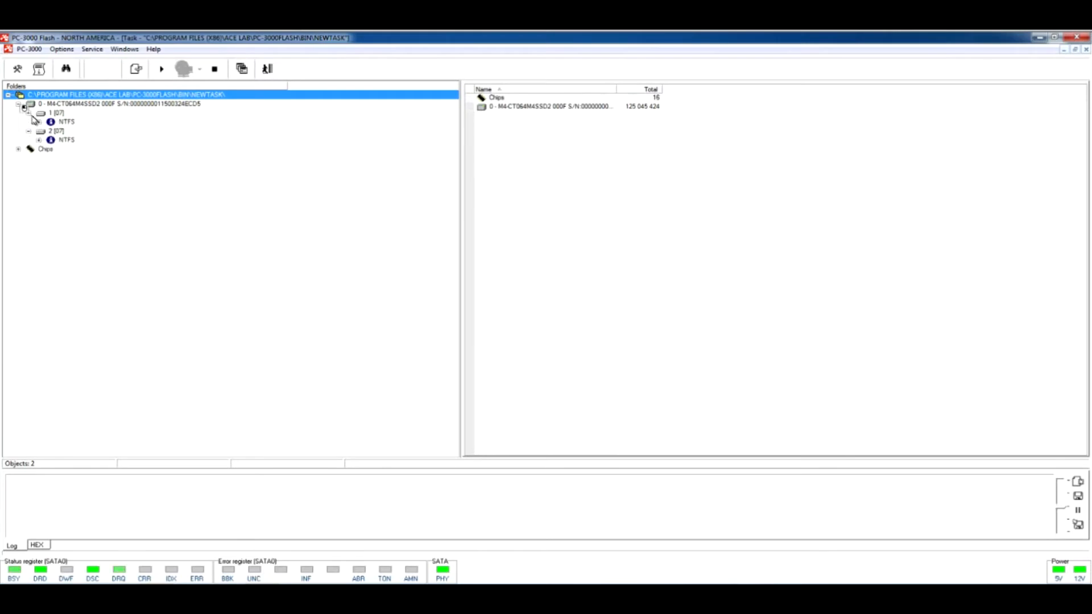
pyautogui.click(38, 121)
pyautogui.click(49, 131)
pyautogui.click(95, 149)
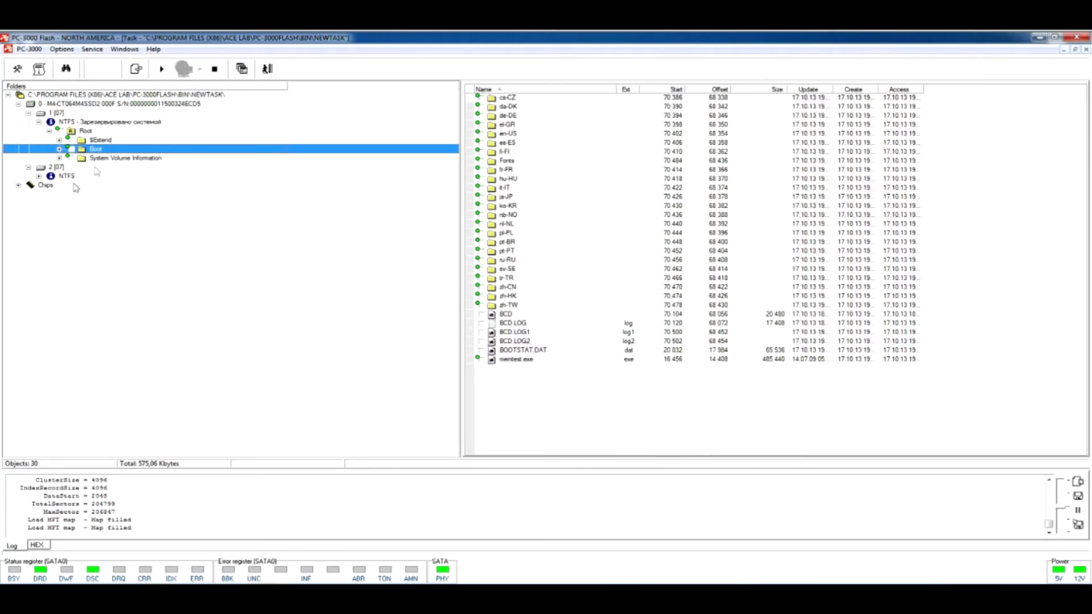
# - Expand the second NTFS partition's root and browse Common Files, Internet Explorer and Microsoft within Program Files (x86)
pyautogui.click(38, 176)
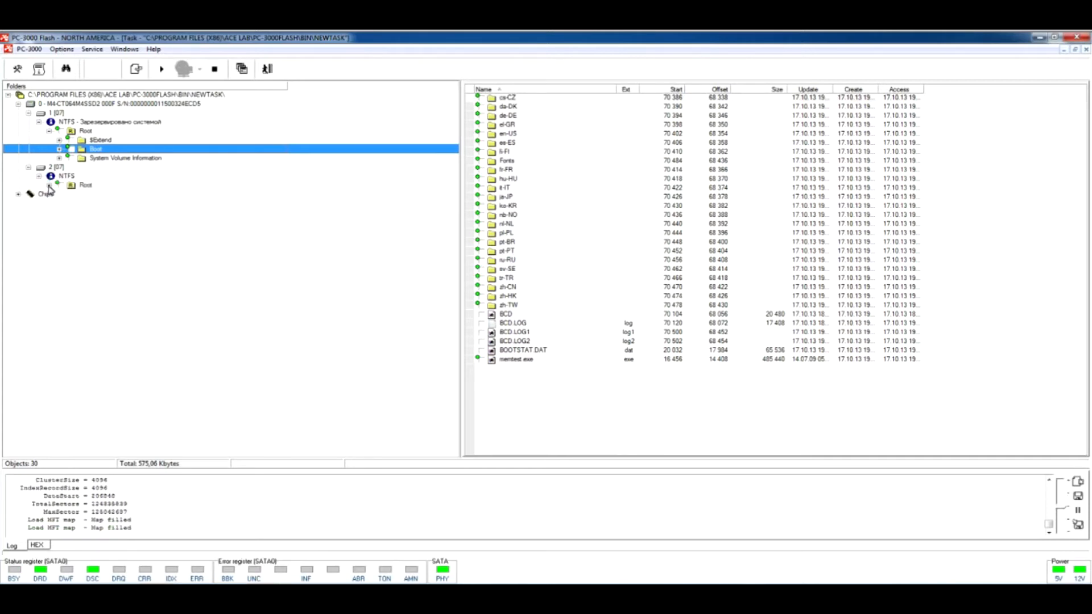
pyautogui.click(49, 186)
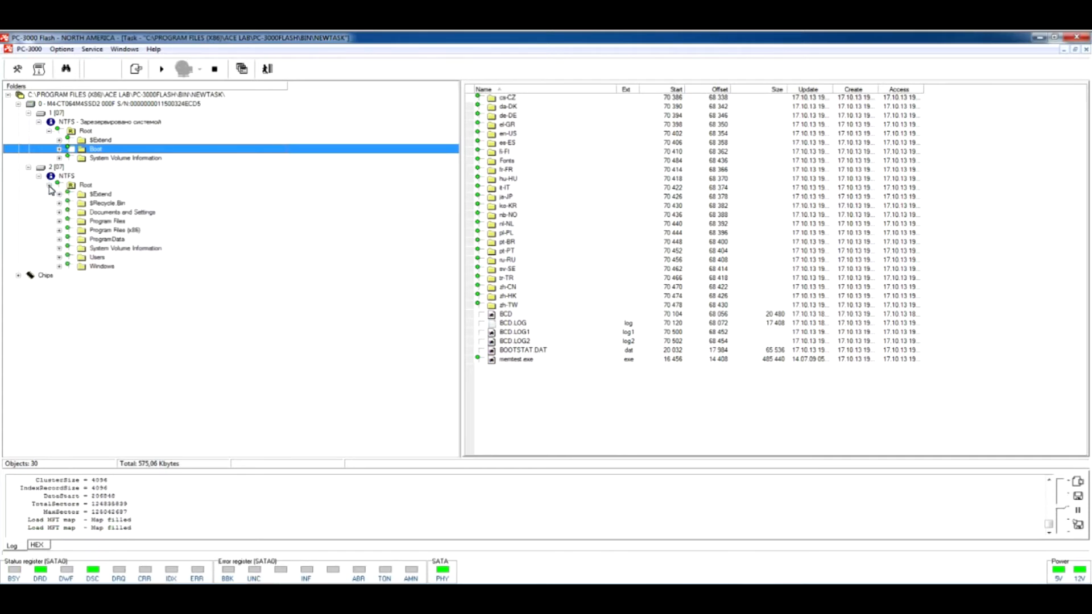
pyautogui.click(60, 231)
pyautogui.click(98, 241)
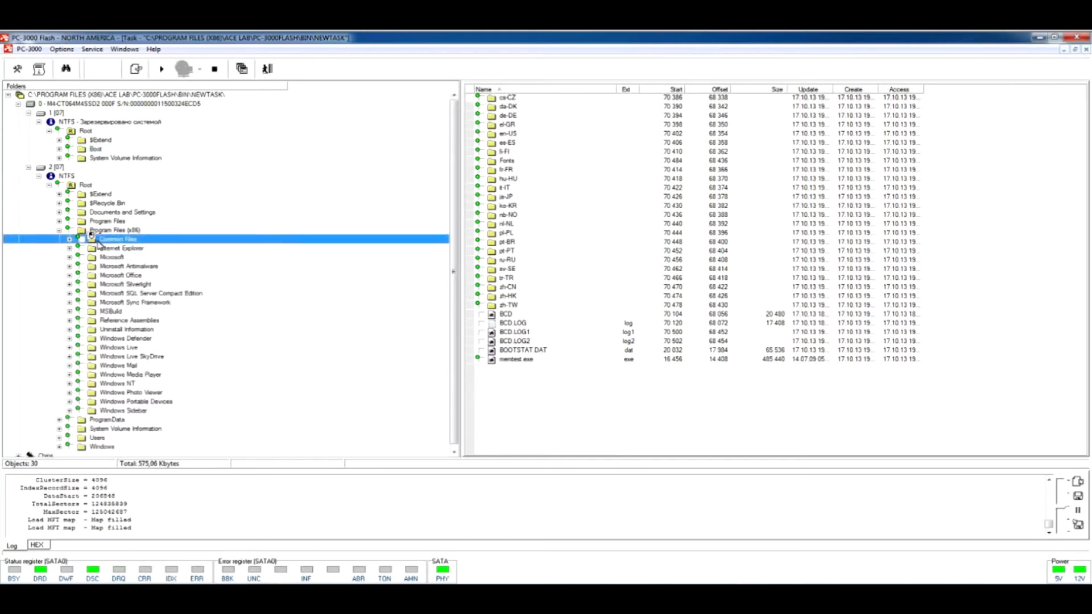
pyautogui.click(125, 249)
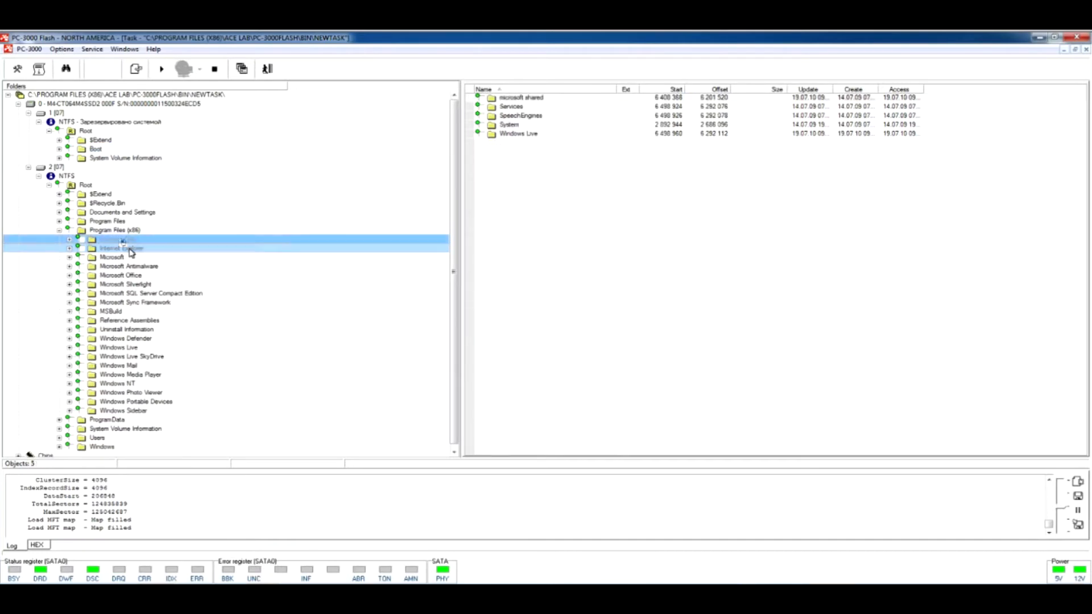
pyautogui.click(102, 259)
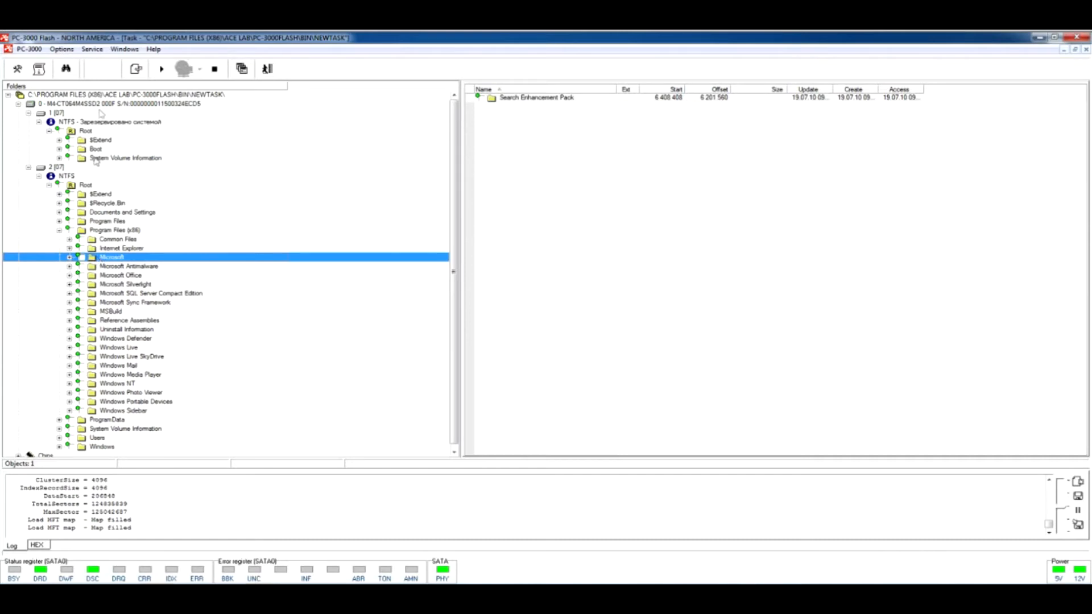
# - Return to the Marvell Van Gogh utility and start building a translator, getting its information by starting the search
pyautogui.click(124, 49)
pyautogui.click(151, 124)
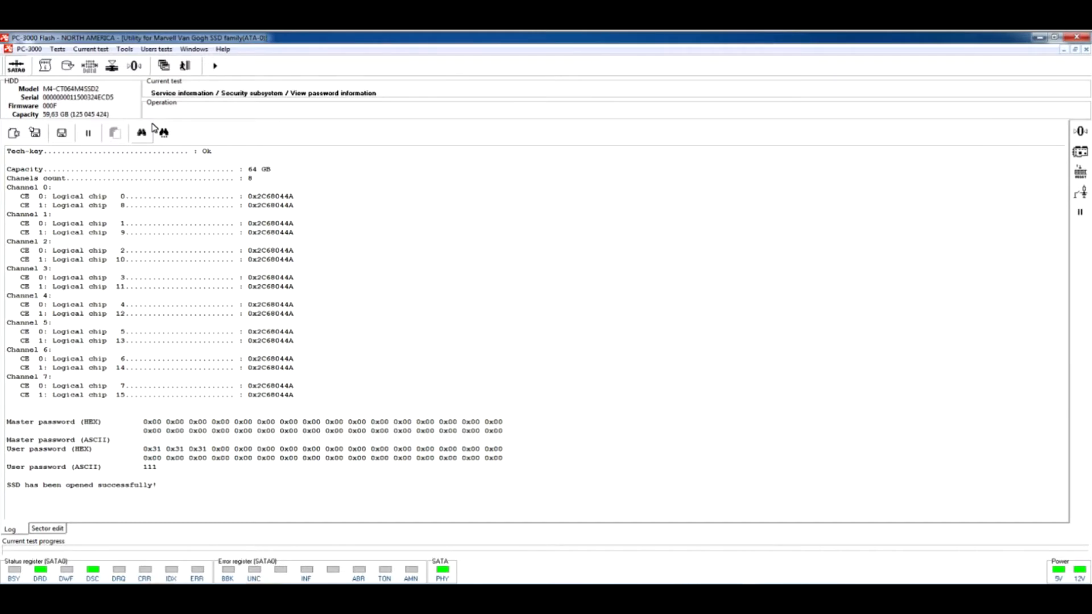
pyautogui.click(56, 50)
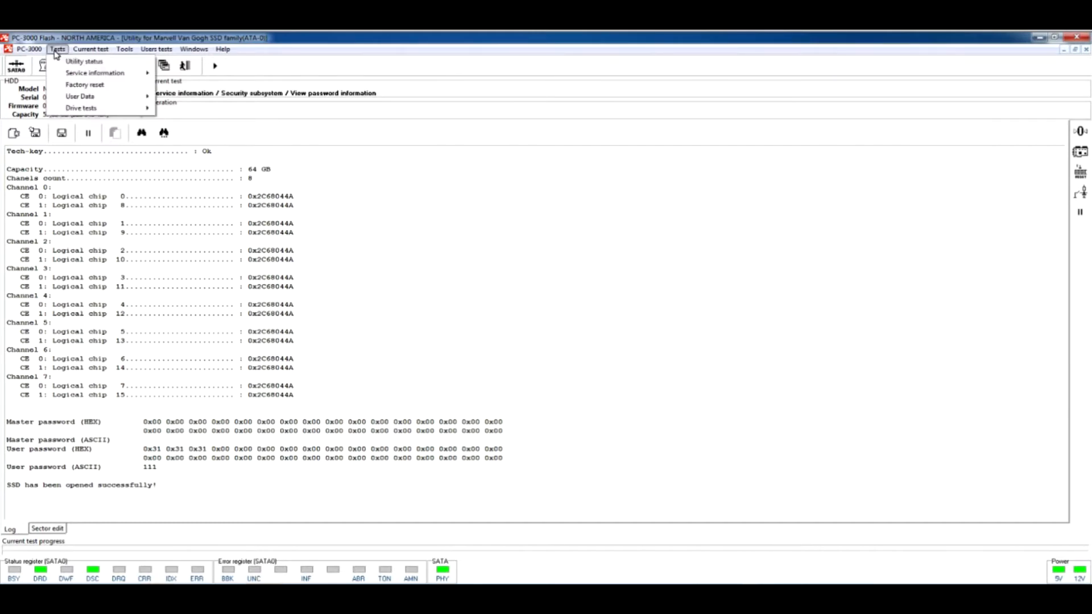
pyautogui.moveTo(68, 74)
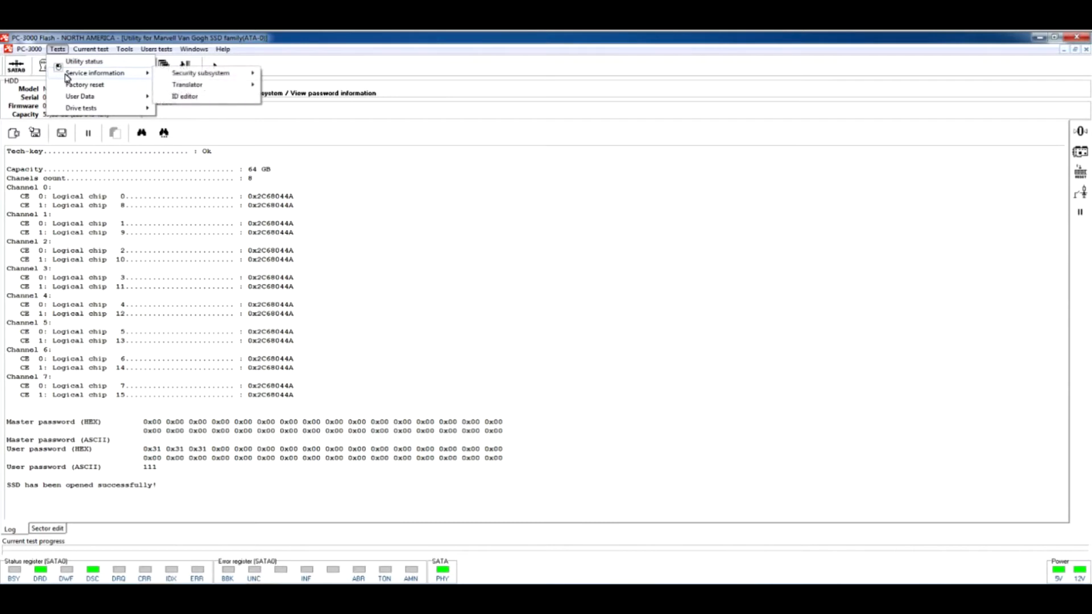
pyautogui.moveTo(193, 86)
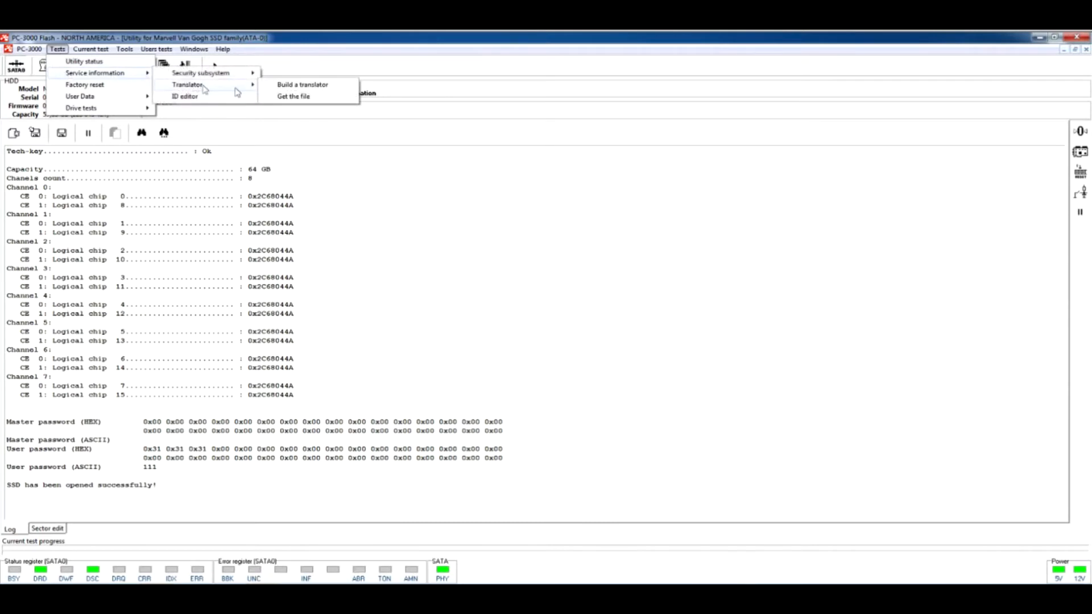
pyautogui.click(327, 84)
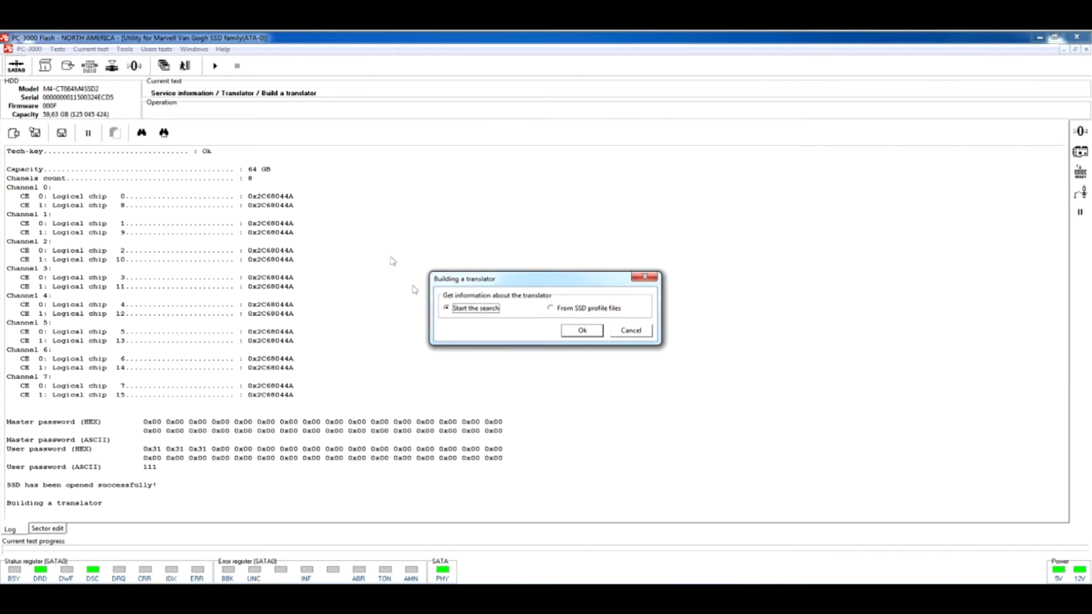
pyautogui.click(579, 333)
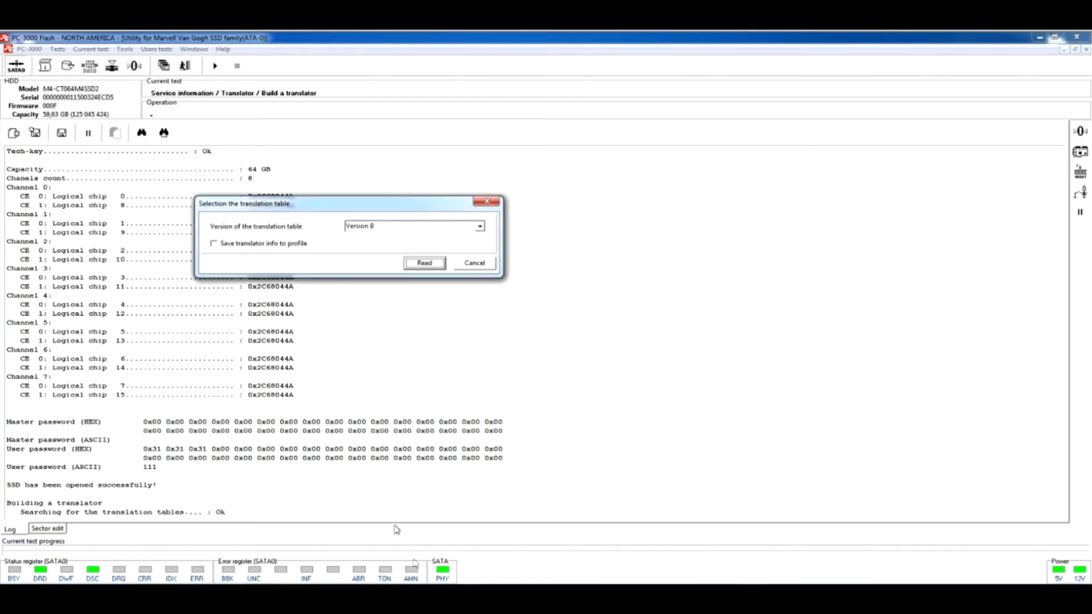
# - Read translation table Version B with translator info saved to the profile, accepting the drive's suggested profile name
pyautogui.moveTo(390, 209); pyautogui.dragTo(587, 289)
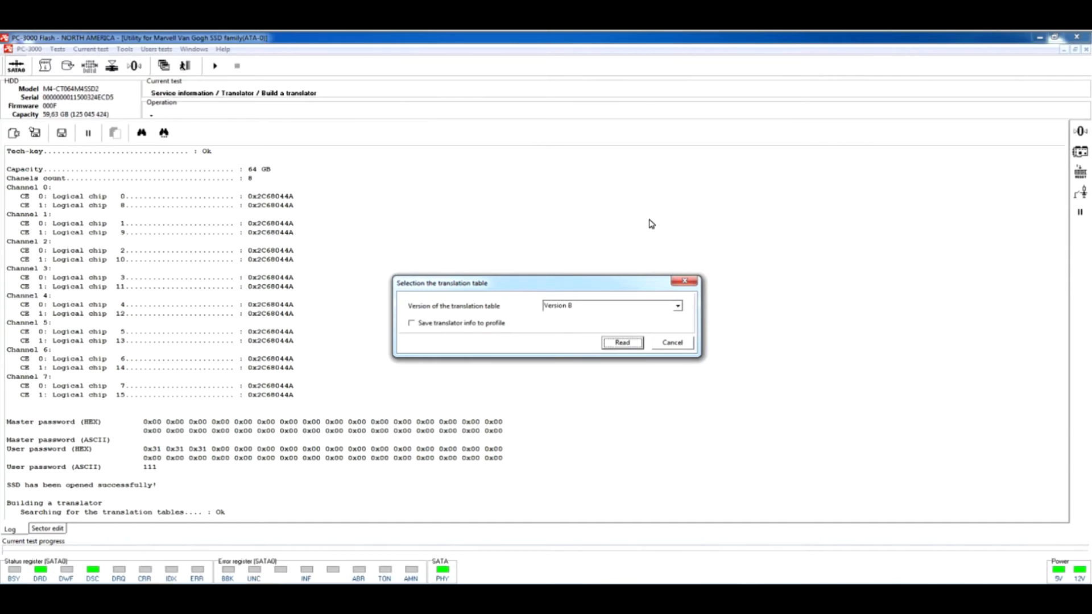
pyautogui.click(676, 310)
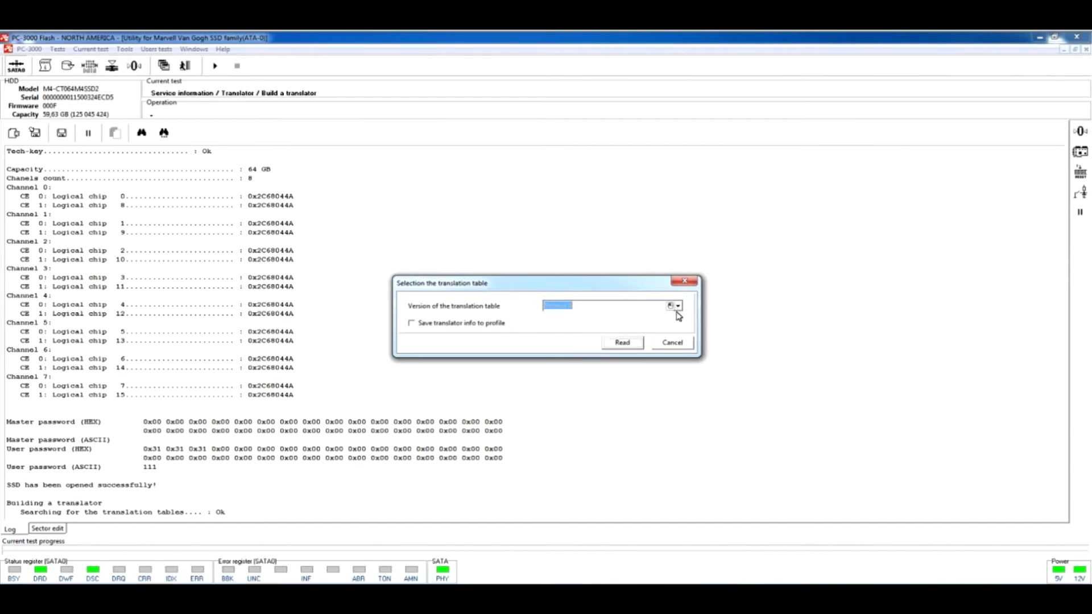
pyautogui.click(677, 308)
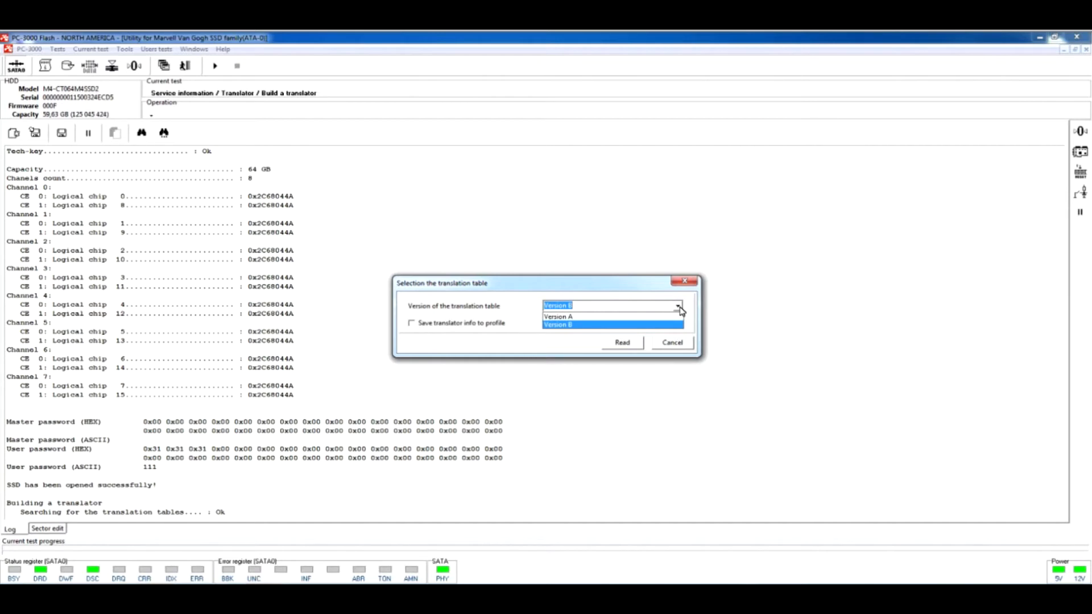
pyautogui.click(650, 325)
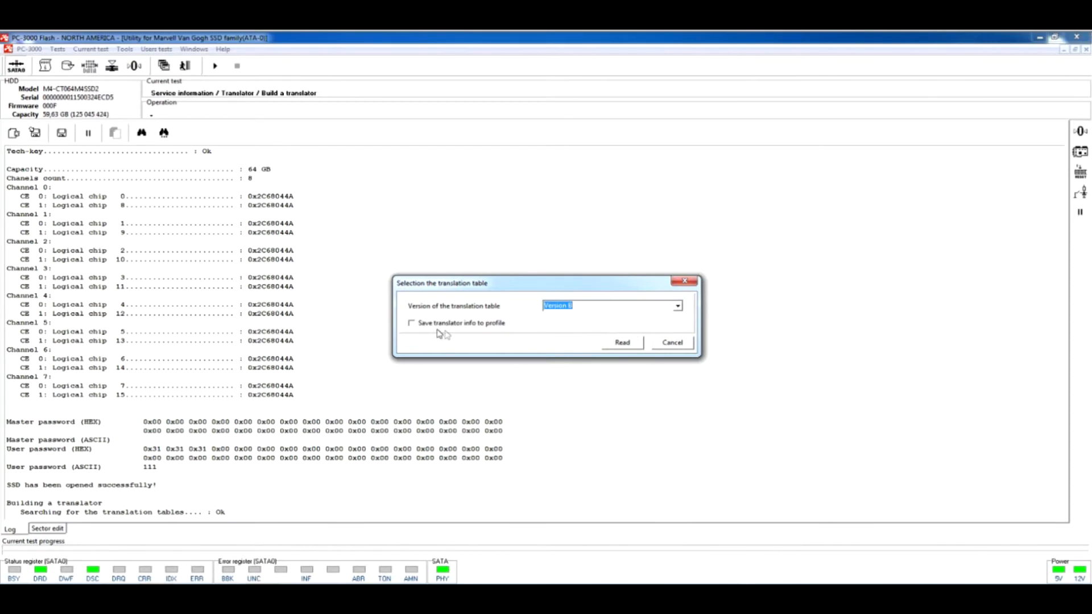
pyautogui.click(411, 324)
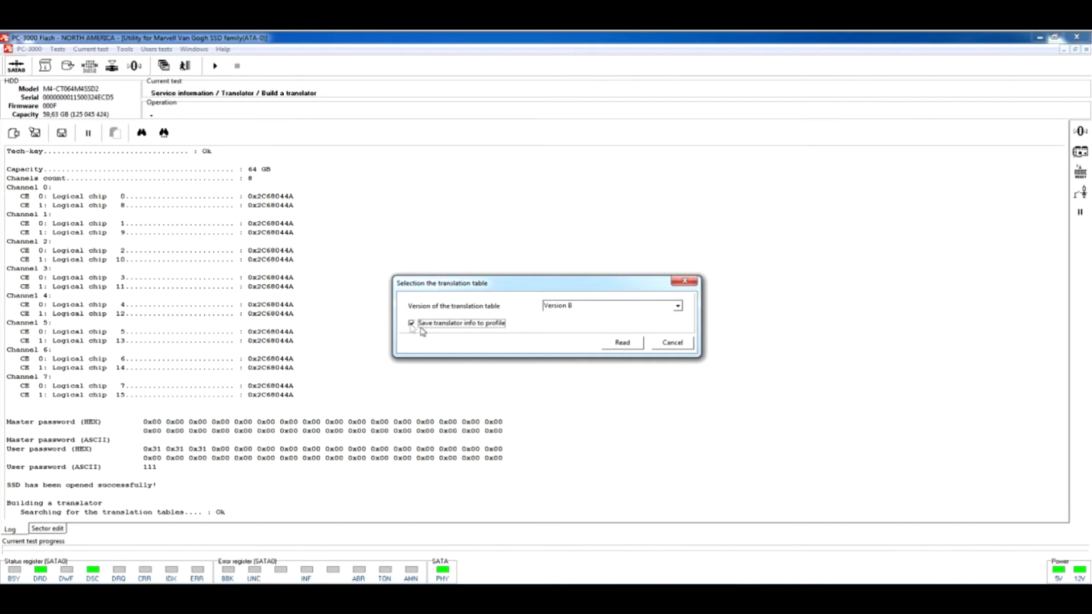
pyautogui.click(621, 343)
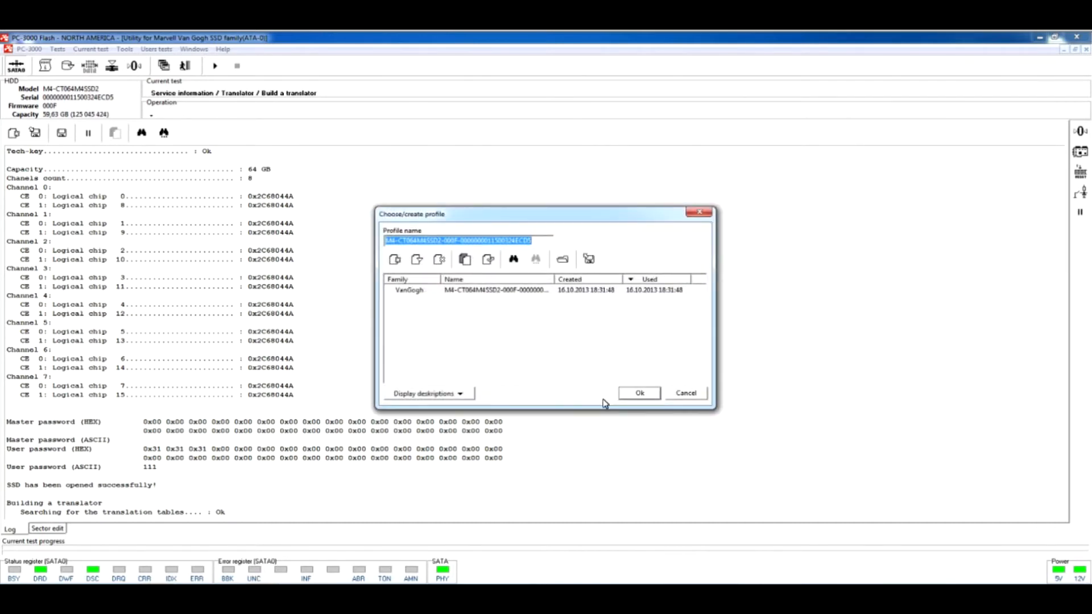
pyautogui.click(639, 394)
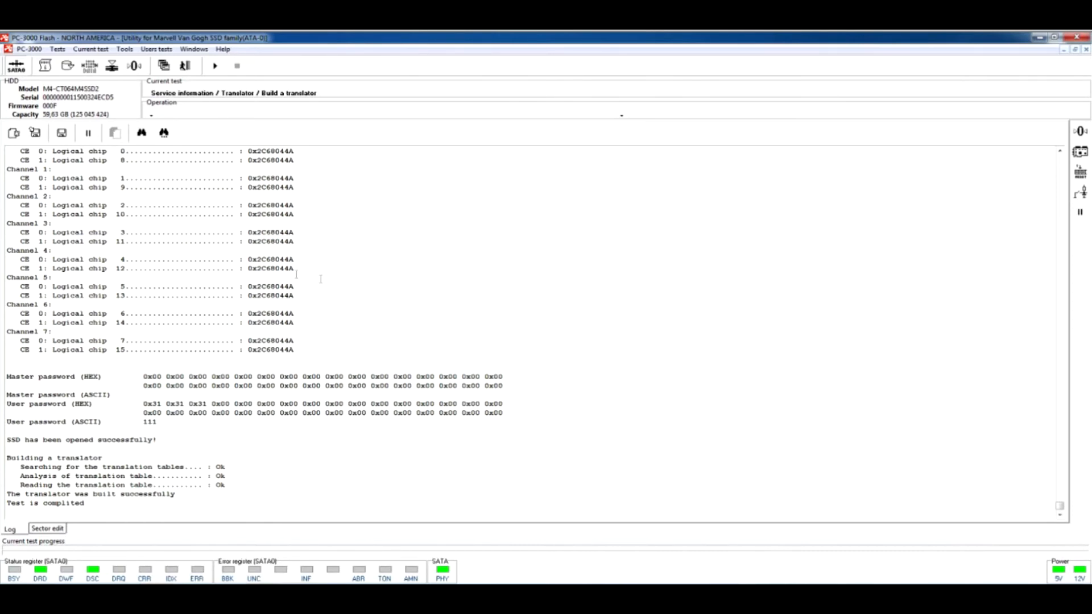
# - In the utility status, set logical reading to "using L2P table", keep physical reading on direct reading, and accept the settings
pyautogui.click(57, 50)
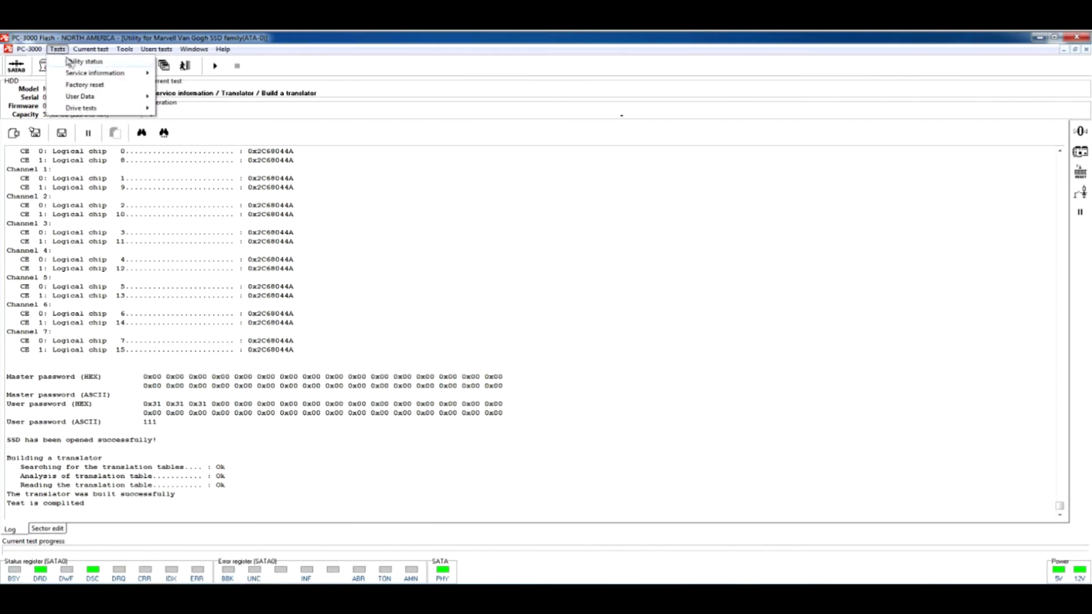
pyautogui.click(73, 62)
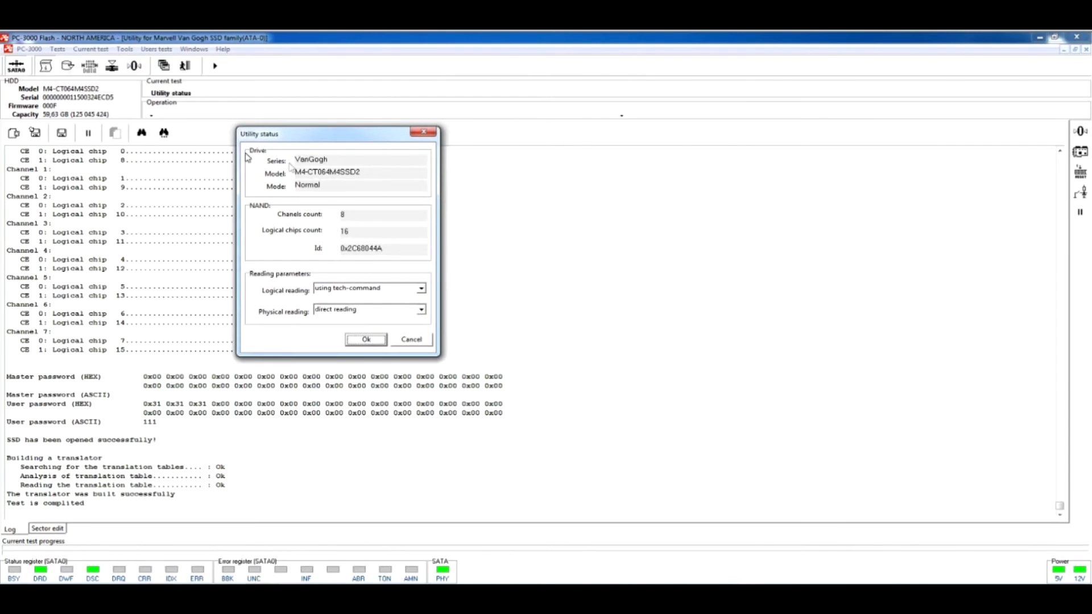
pyautogui.moveTo(356, 138); pyautogui.dragTo(337, 167)
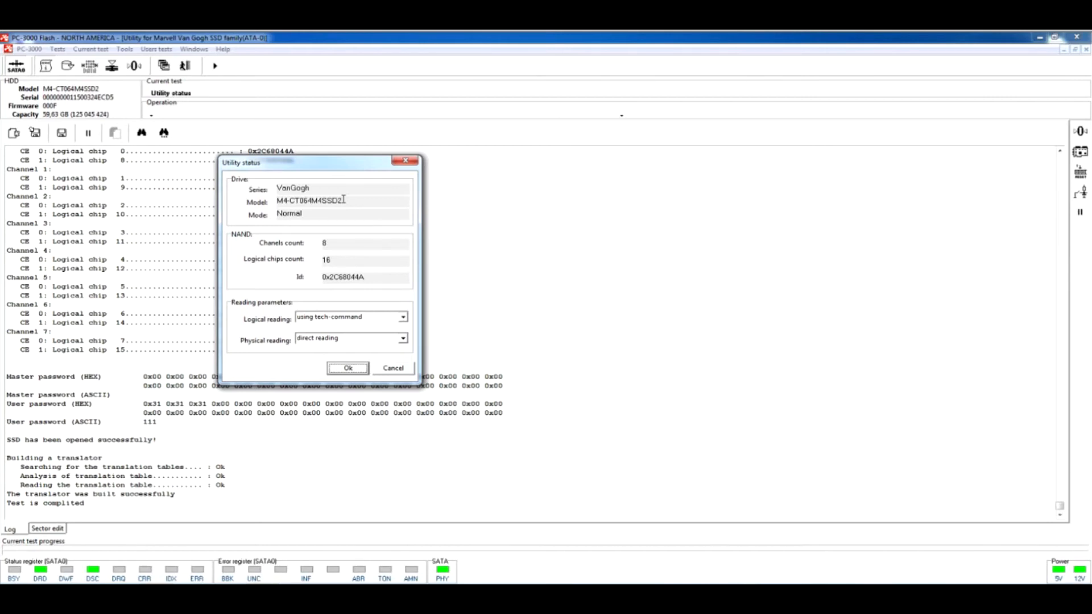
pyautogui.click(402, 339)
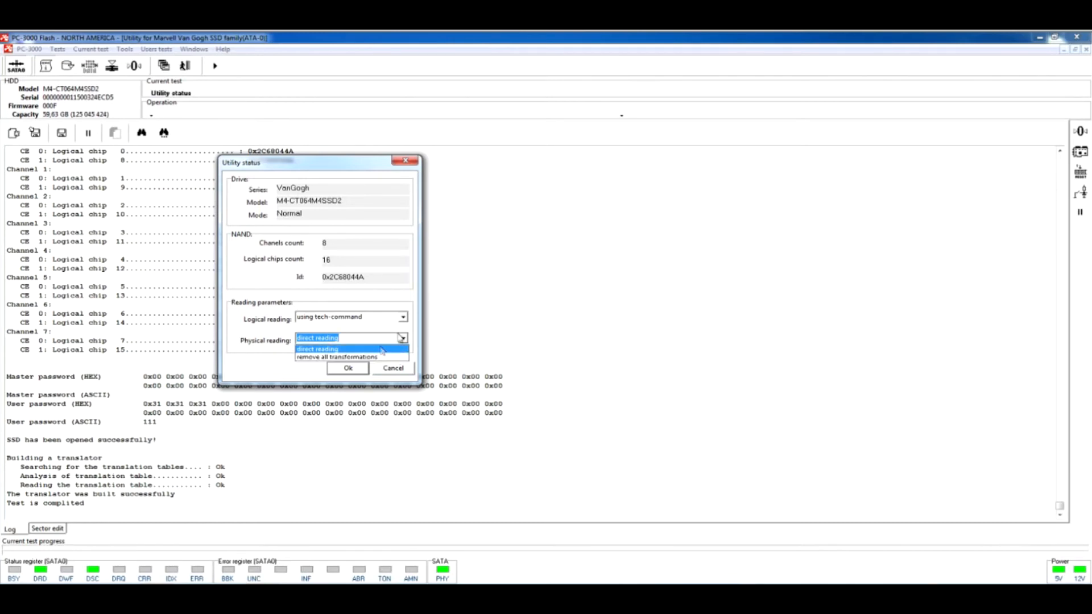
pyautogui.click(408, 322)
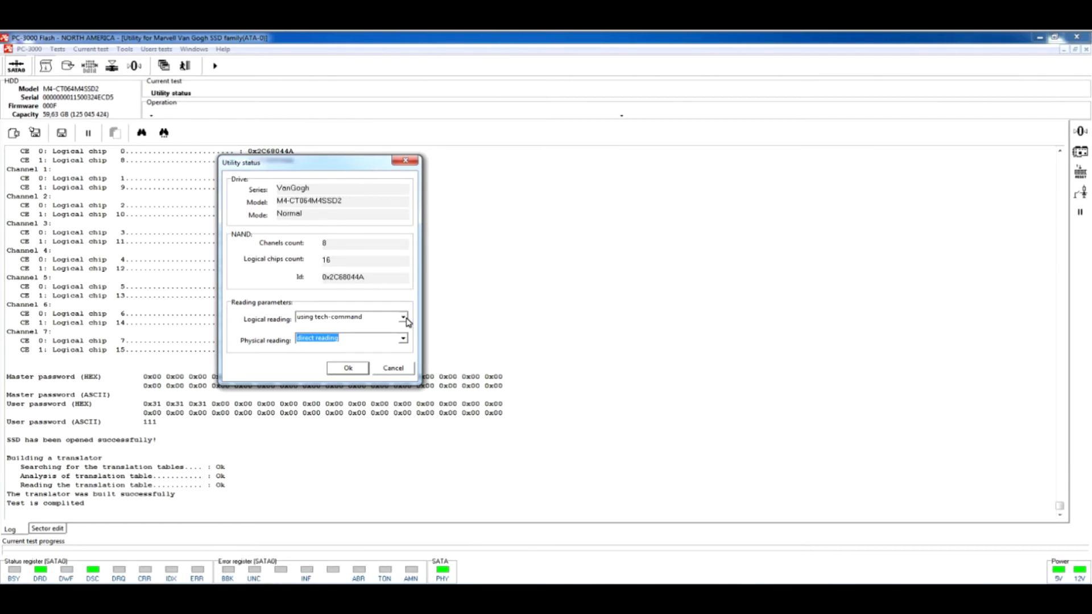
pyautogui.click(405, 319)
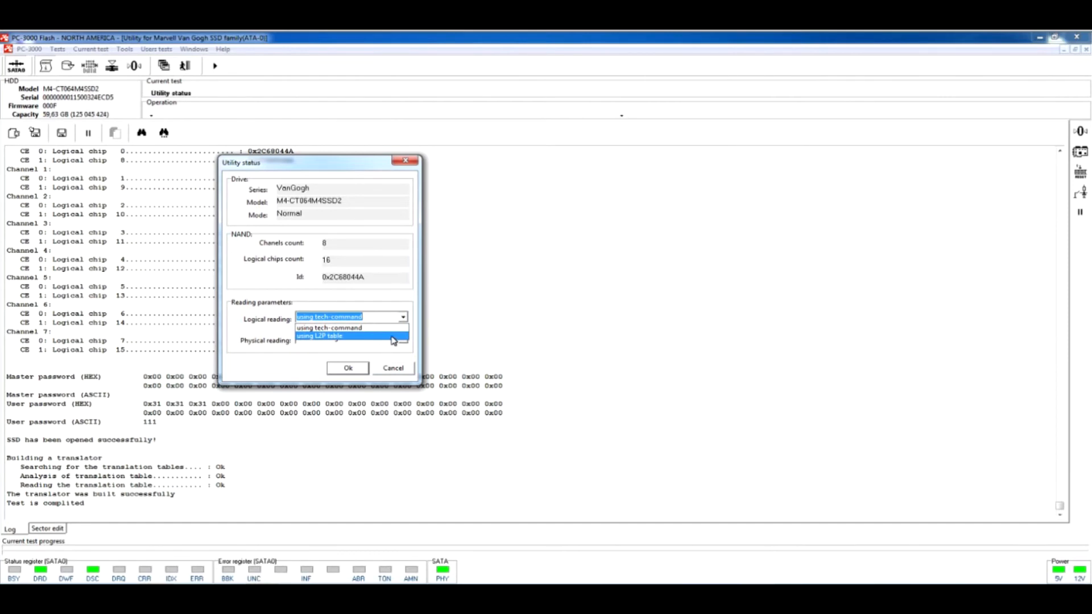
pyautogui.click(391, 337)
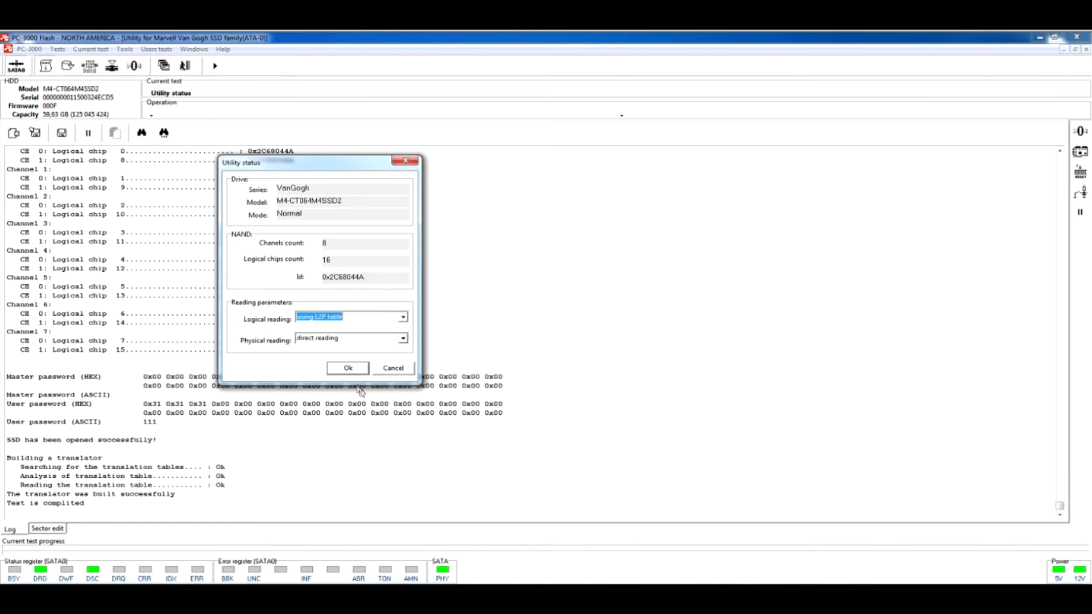
pyautogui.click(348, 368)
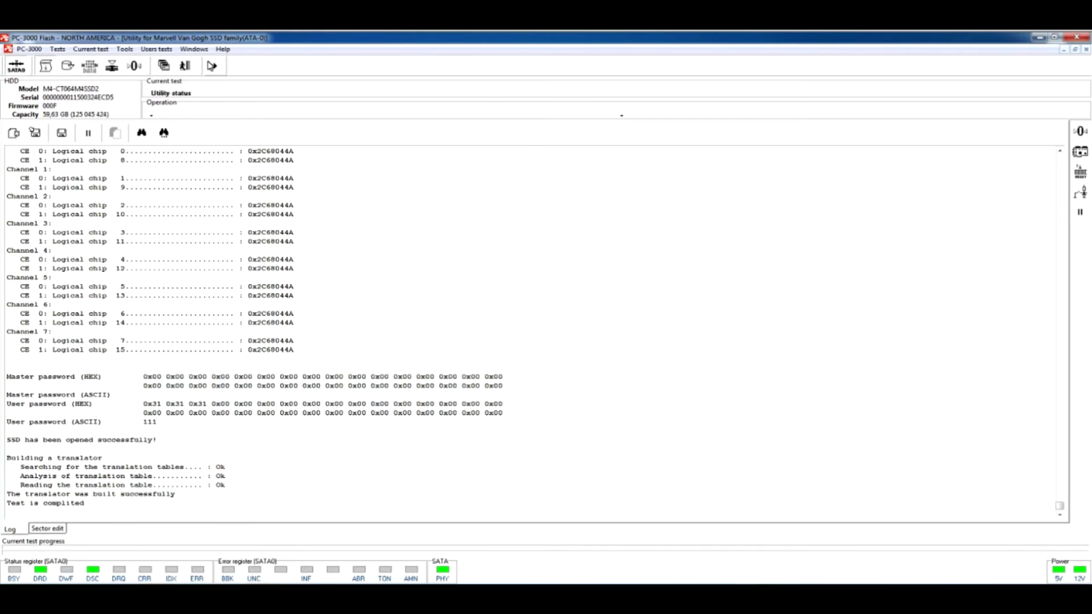
# - Switch to the NEWTASK task, refresh its whole tree, and expand the second partition down to Program Files (x86)
pyautogui.click(194, 49)
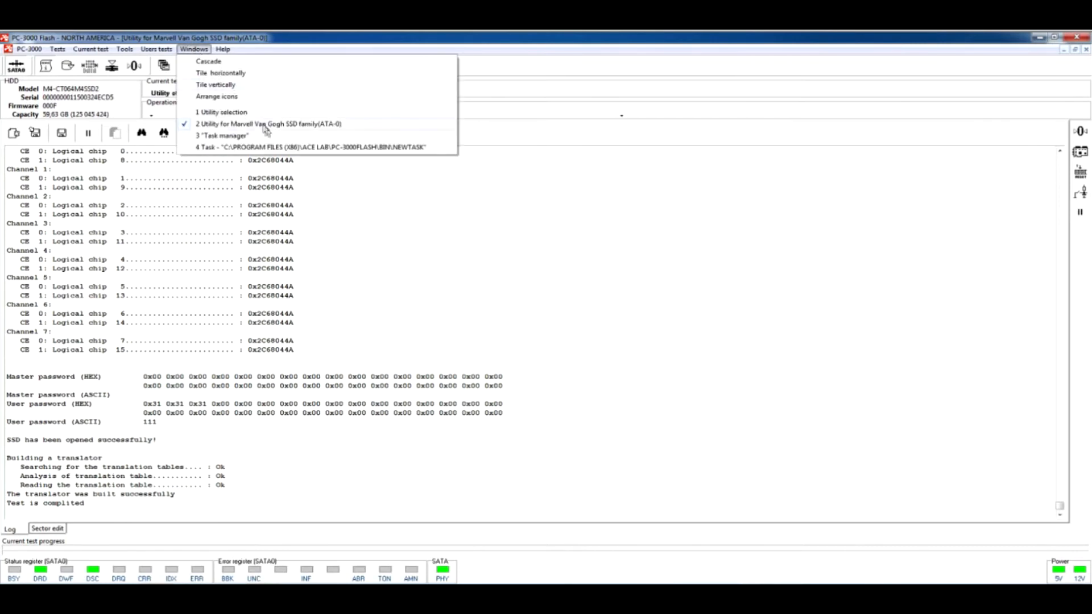
pyautogui.click(265, 147)
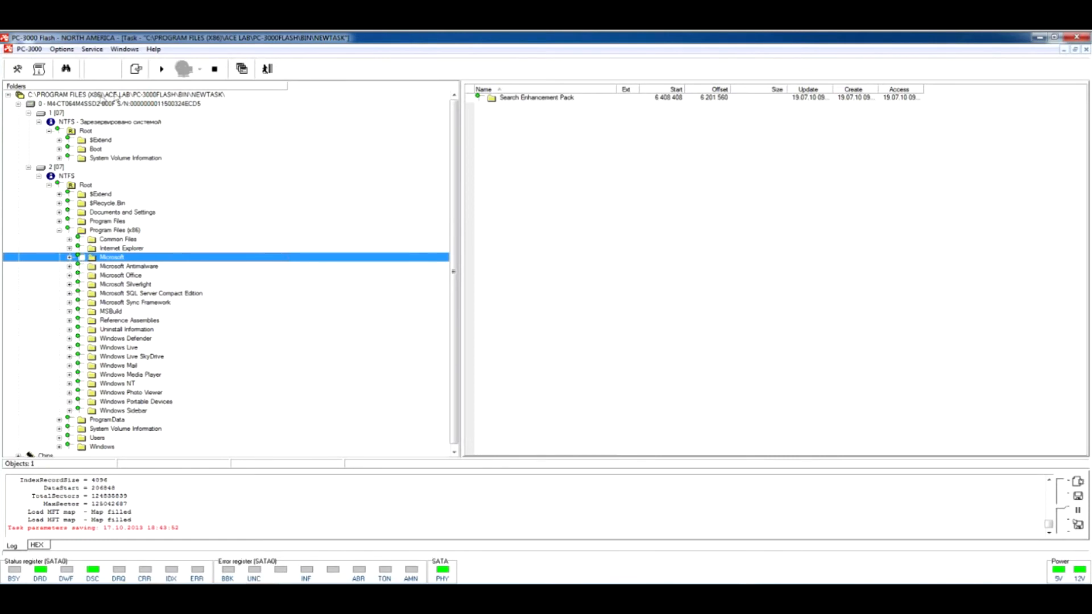
pyautogui.rightClick(56, 95)
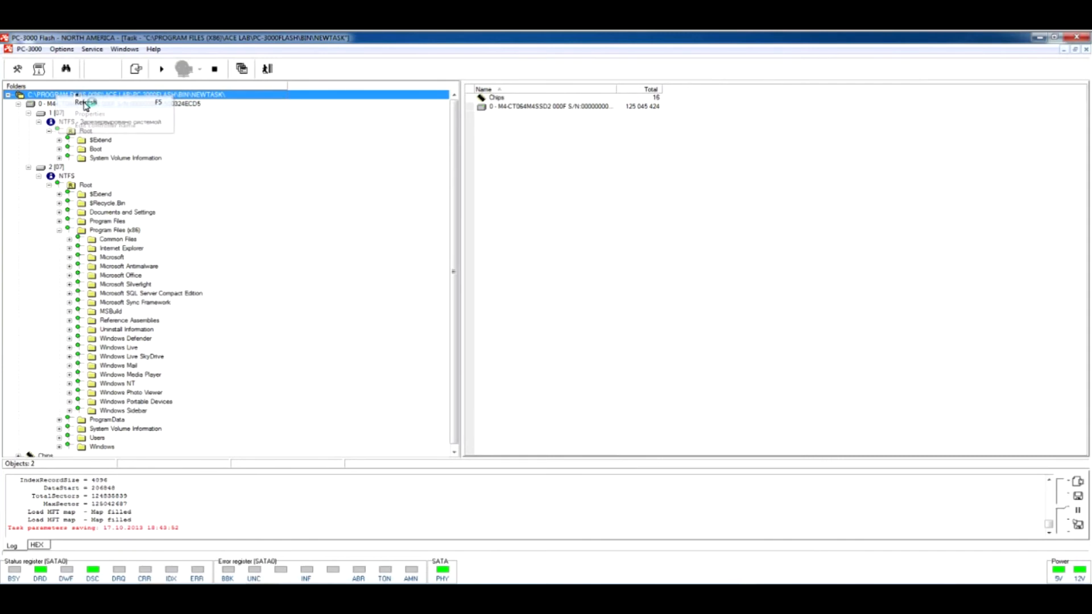
pyautogui.click(85, 103)
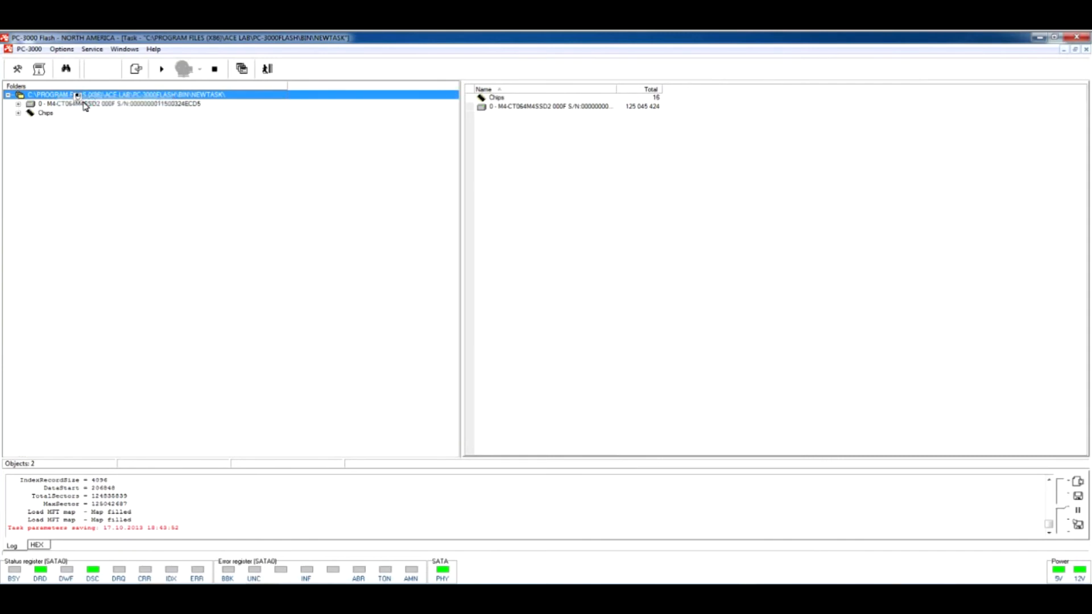
pyautogui.click(19, 104)
pyautogui.click(28, 122)
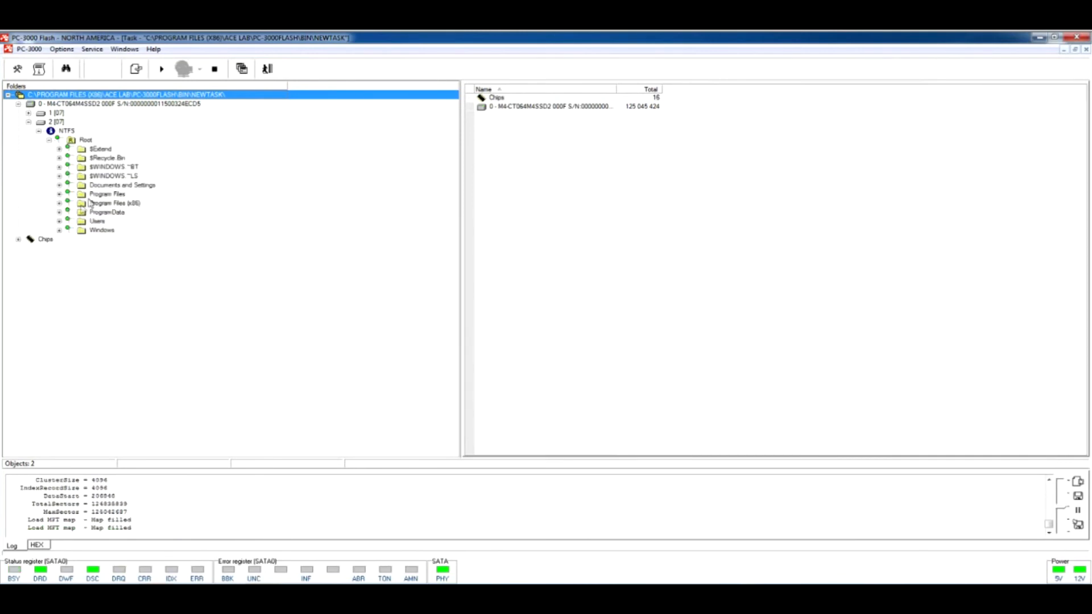
pyautogui.click(59, 203)
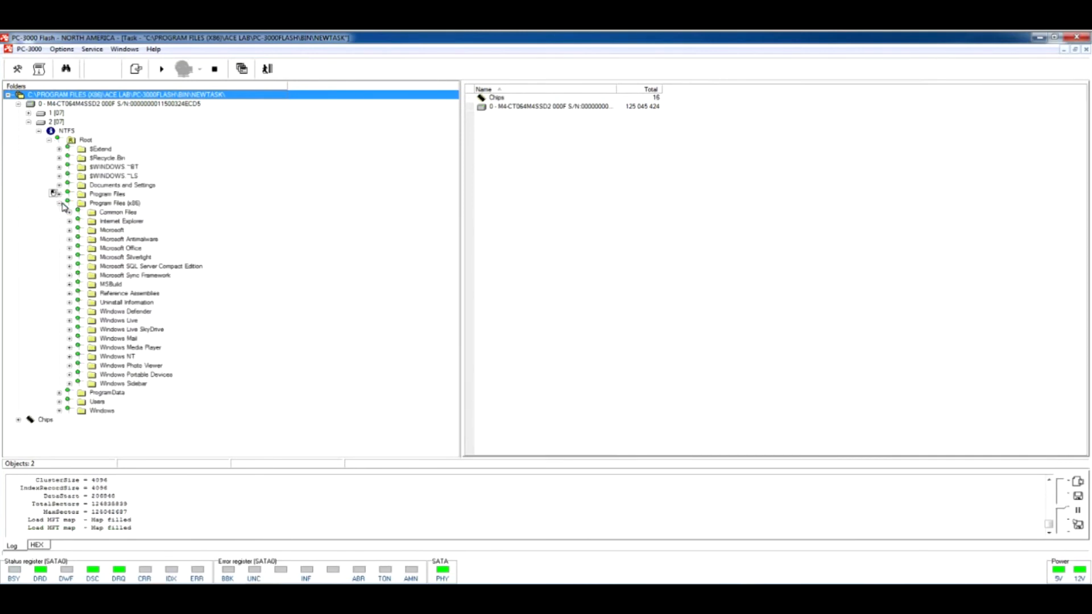
# - List the contents of Microsoft Antimalware in Program Files (x86) and of its EN-US subfolder
pyautogui.click(116, 239)
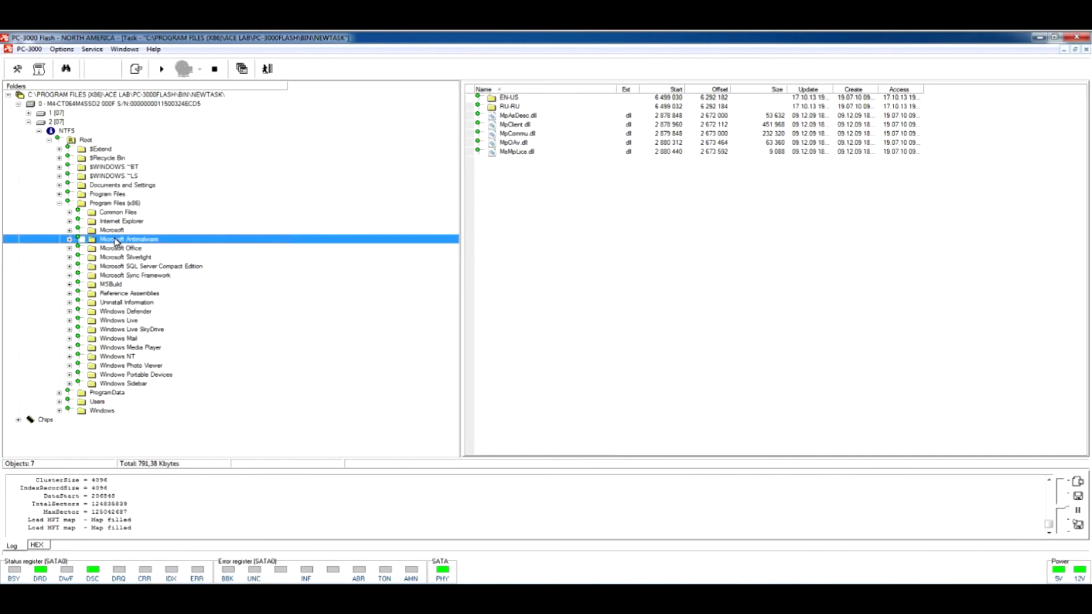
pyautogui.click(69, 239)
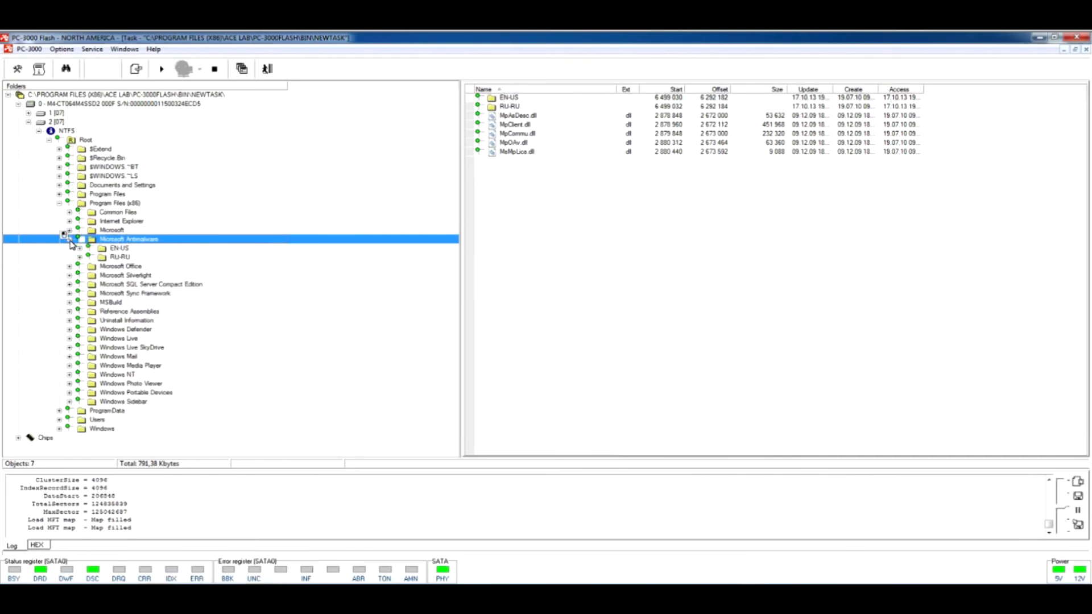
pyautogui.click(120, 249)
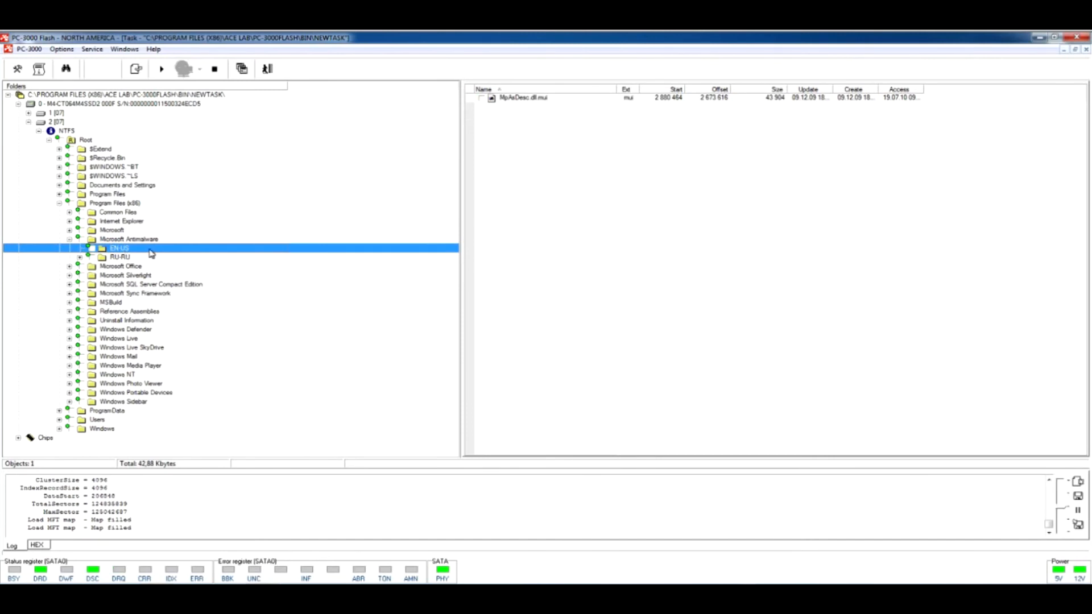
# - Review the commands available for the second partition's root and the whole drive, and list the Internet Explorer folder
pyautogui.rightClick(84, 141)
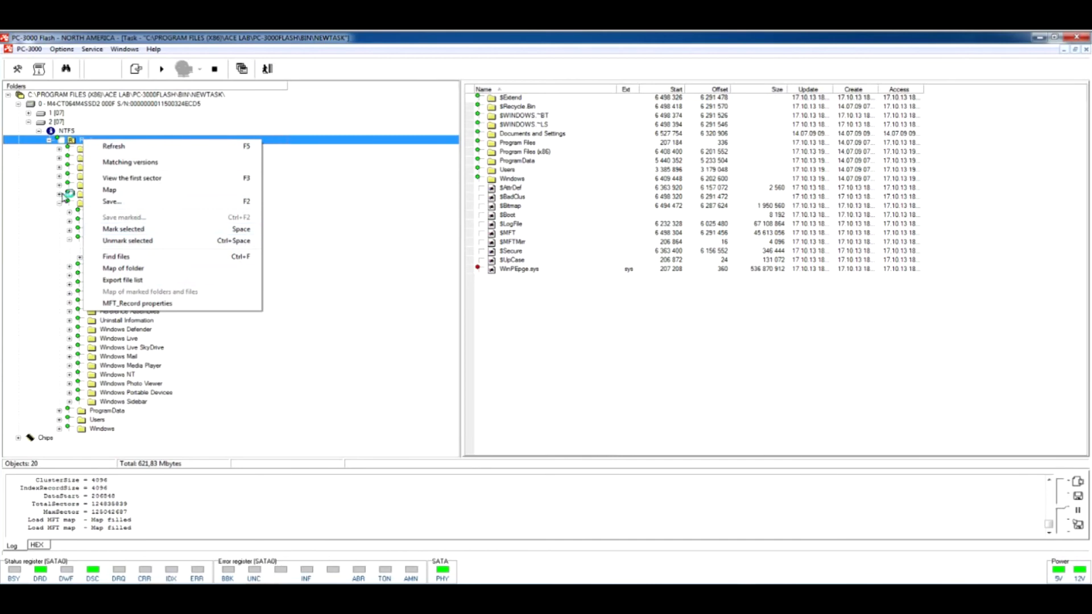
pyautogui.rightClick(117, 105)
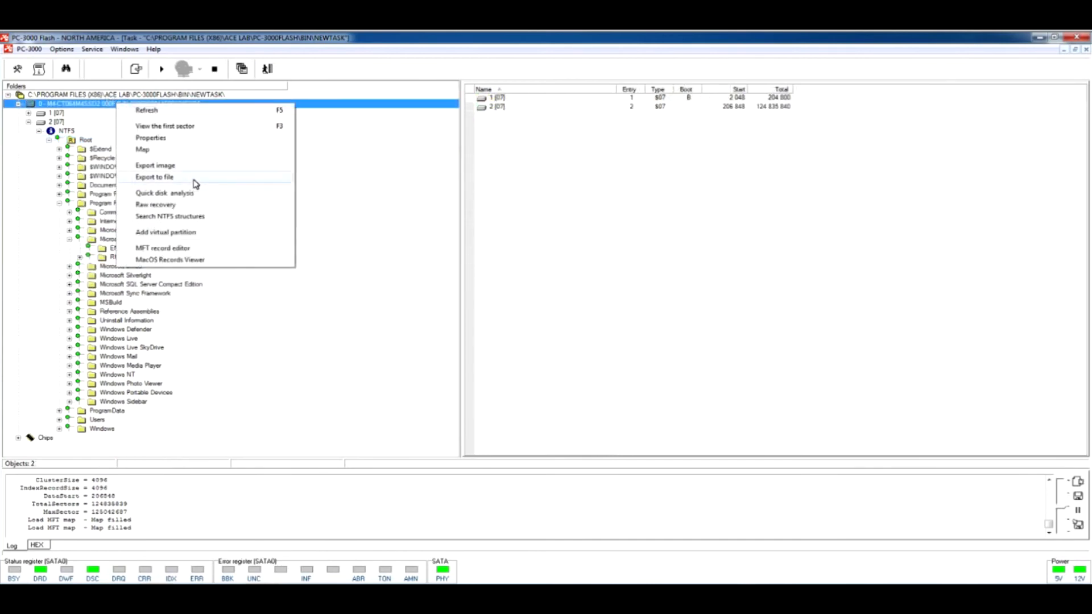
pyautogui.click(108, 221)
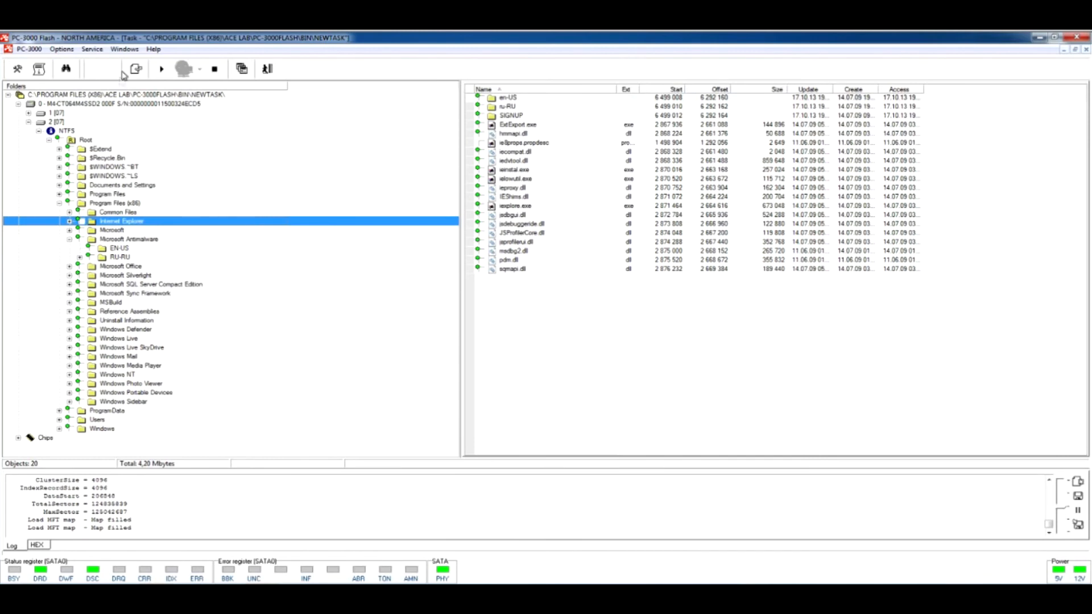
# - Return to the Marvell Van Gogh utility and review the physical and logical reading options in its status, leaving without changes
pyautogui.click(125, 50)
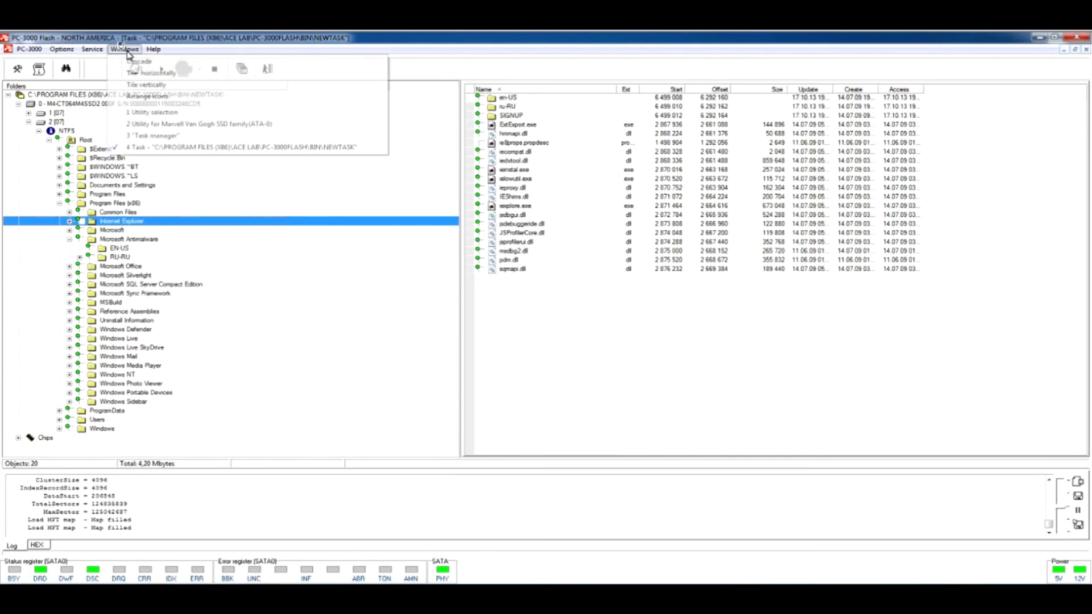
pyautogui.click(190, 125)
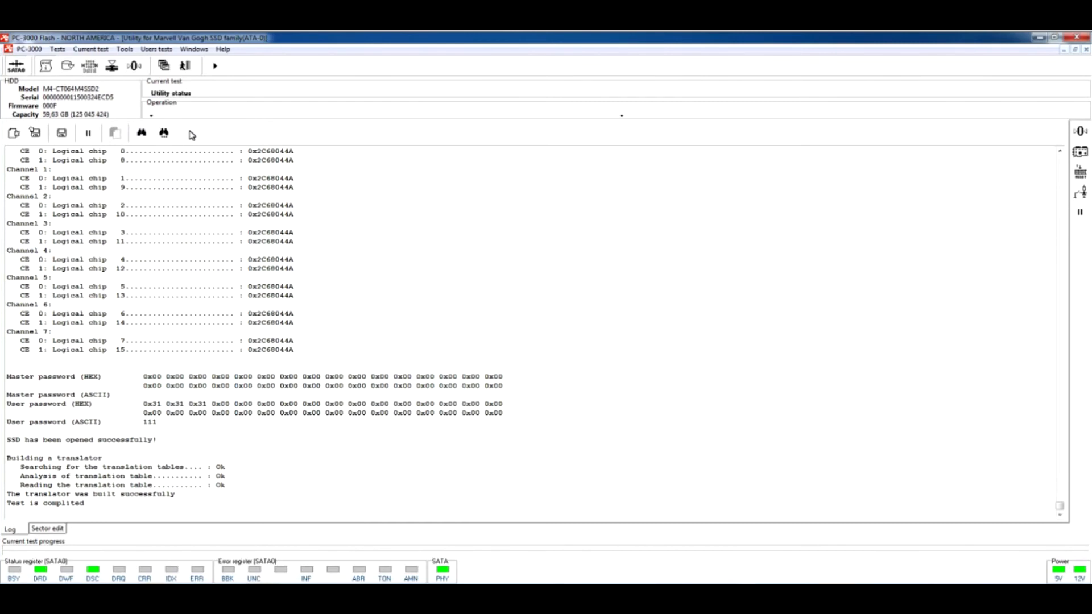
pyautogui.click(51, 52)
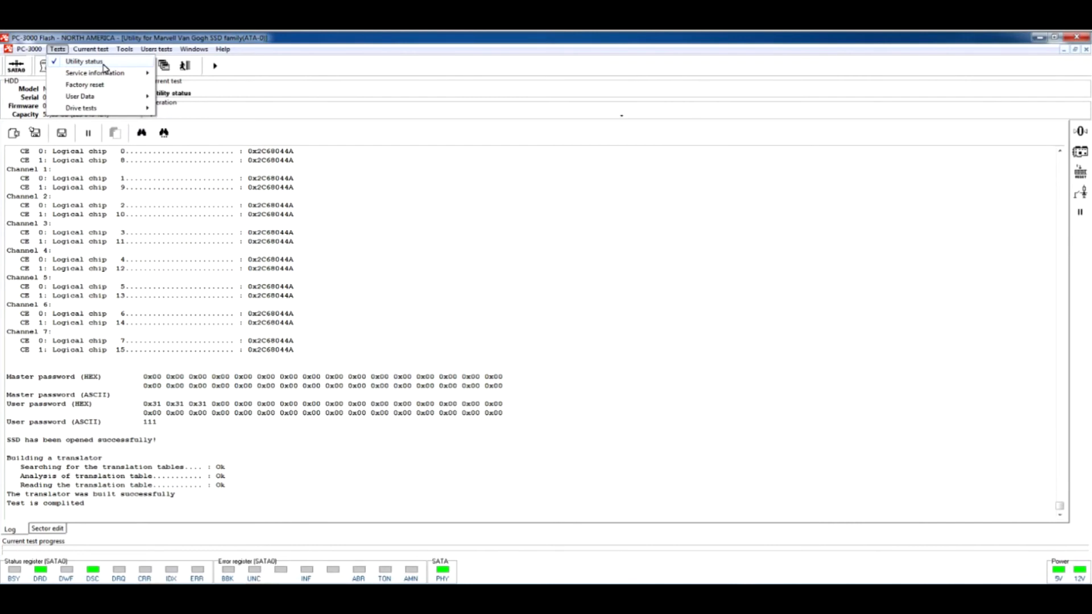
pyautogui.click(85, 62)
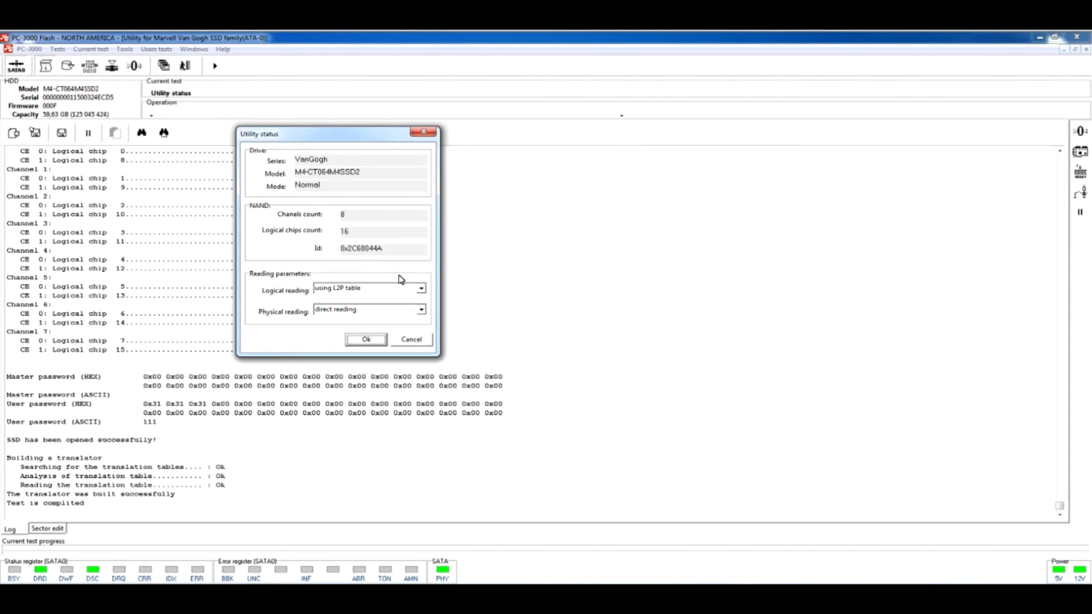
pyautogui.click(422, 312)
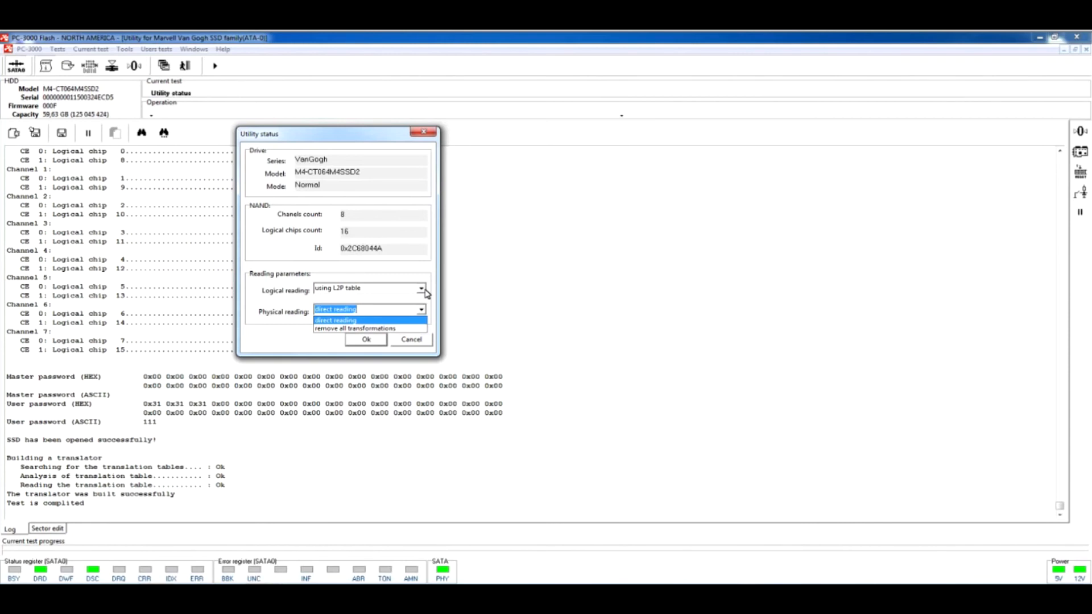
pyautogui.click(425, 290)
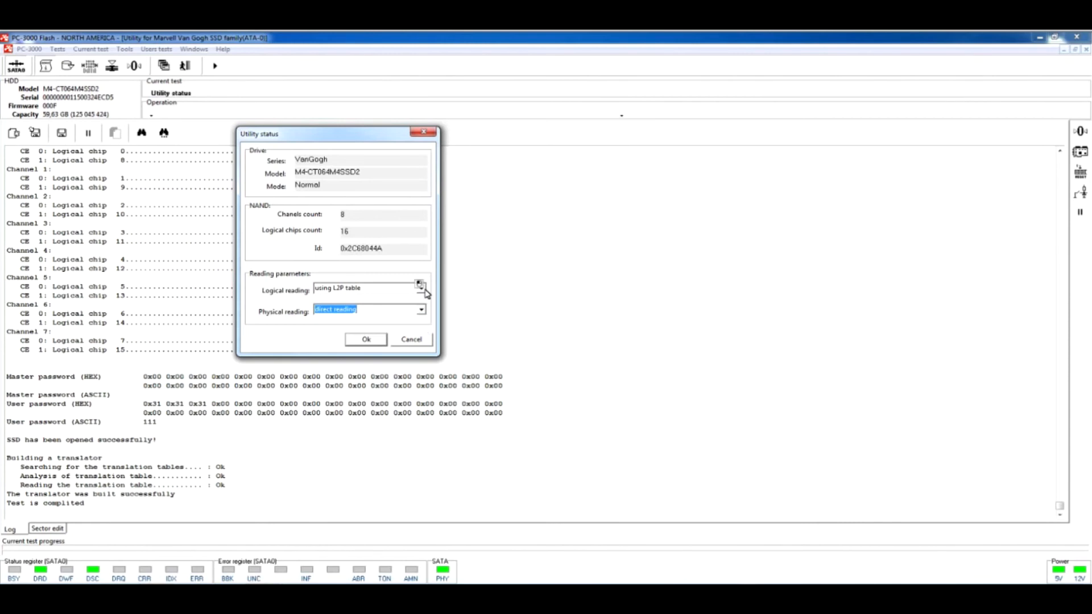
pyautogui.click(425, 290)
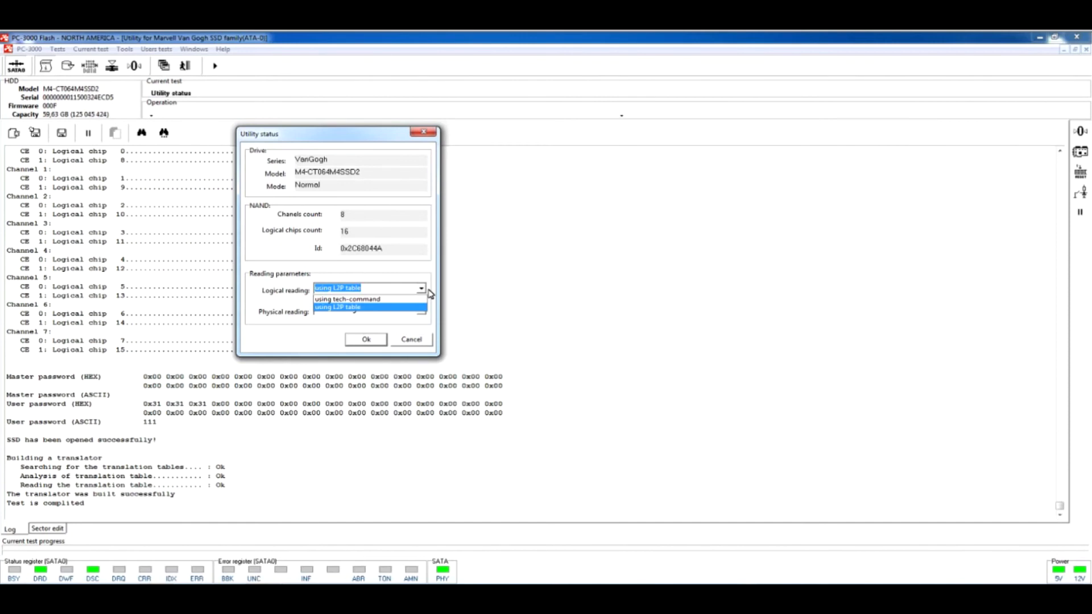
pyautogui.click(418, 342)
# - Open the ID editor from the drive's service information
pyautogui.click(58, 50)
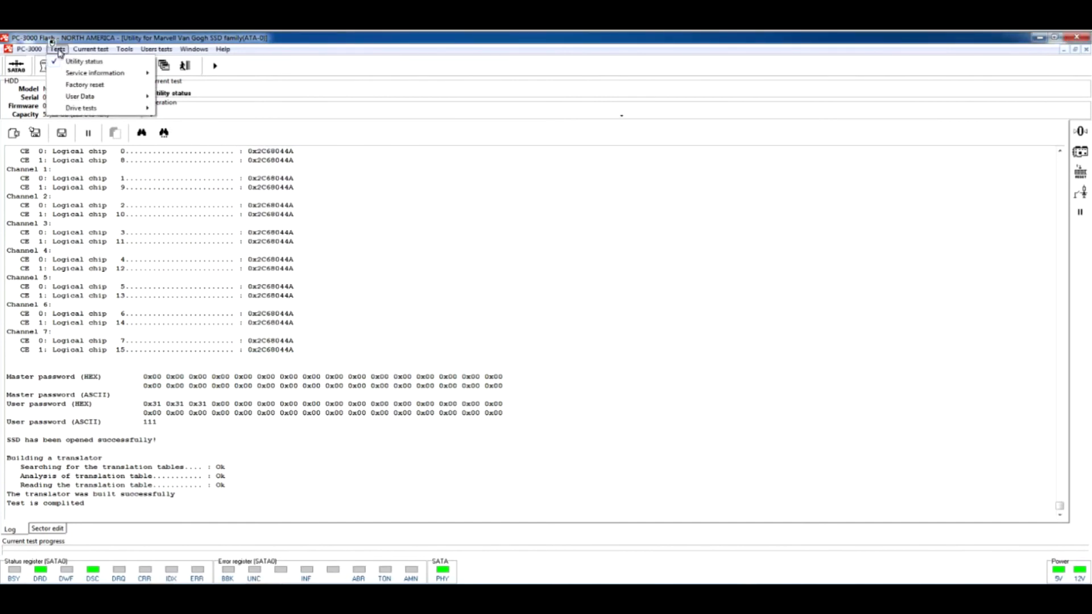
pyautogui.moveTo(79, 75)
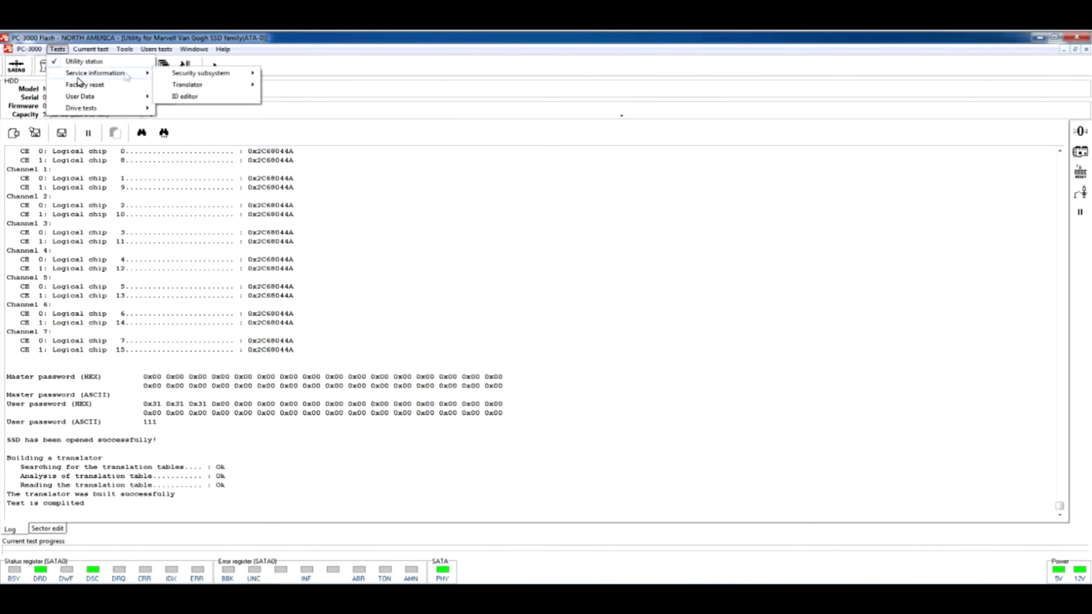
pyautogui.moveTo(173, 78)
pyautogui.click(193, 97)
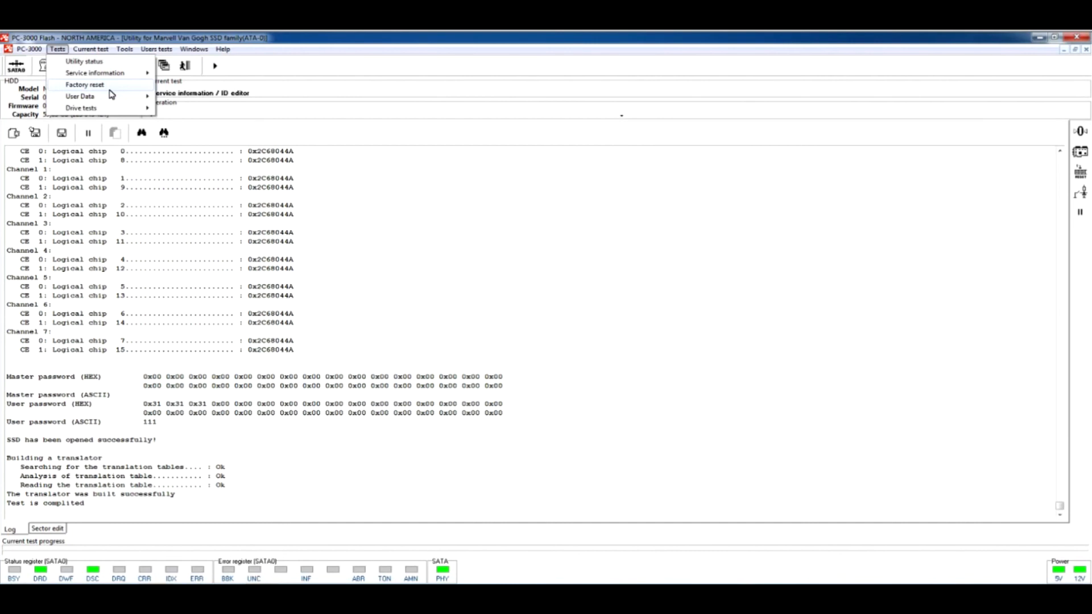
# - Read the chip IDs of the drive's flash chips and reinitialize the utility
pyautogui.moveTo(92, 98)
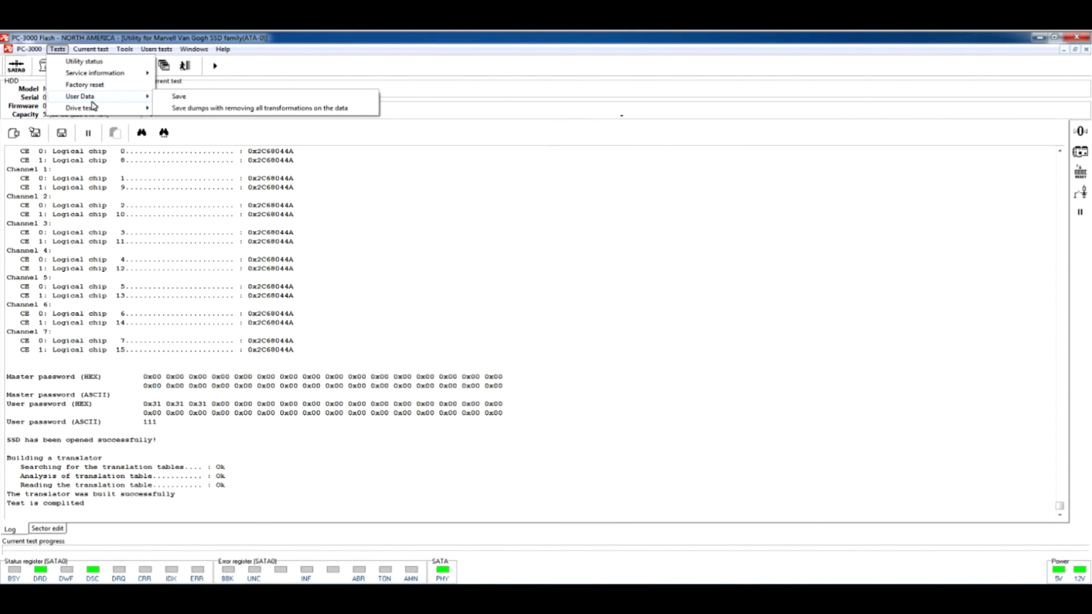
pyautogui.moveTo(94, 113)
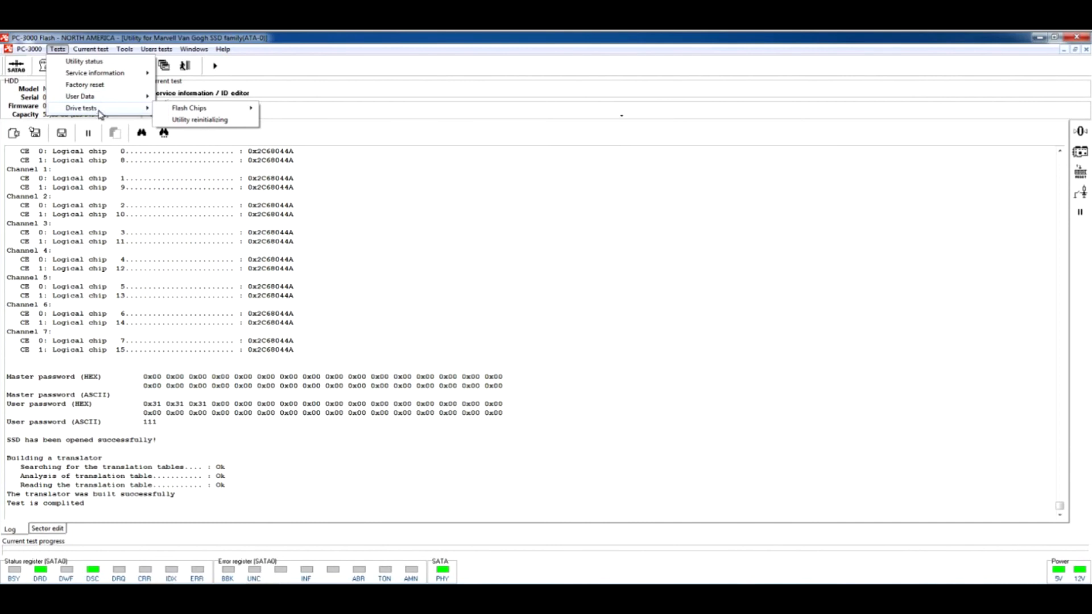
pyautogui.moveTo(218, 112)
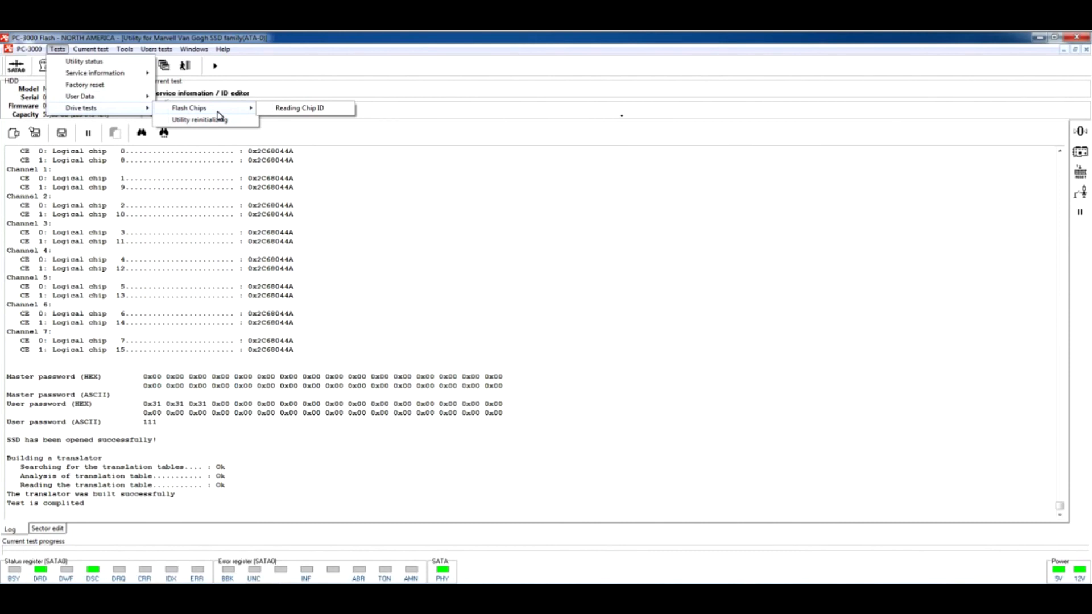
pyautogui.click(281, 108)
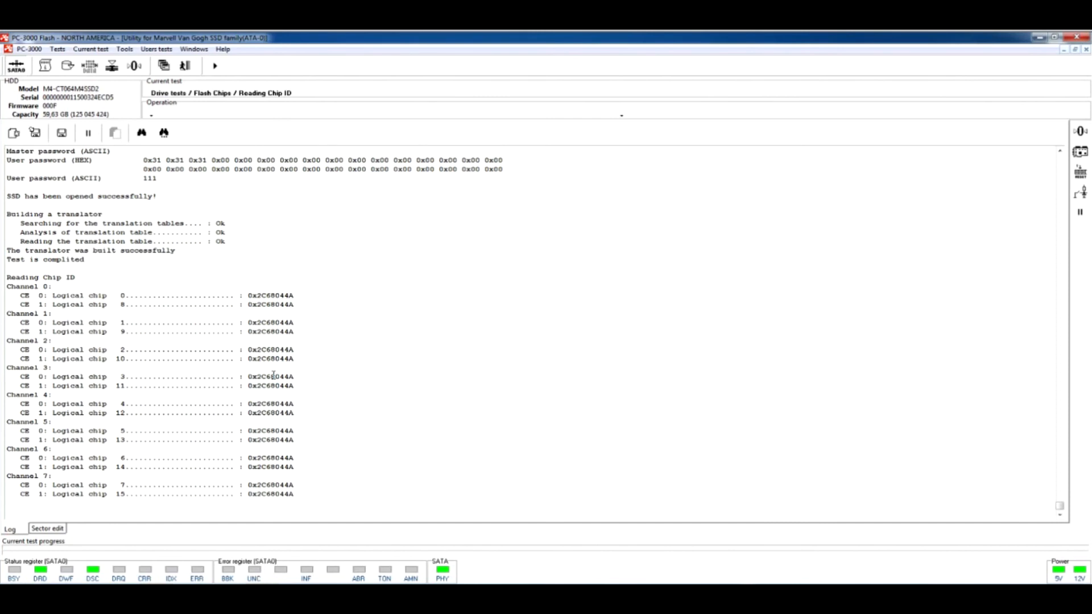
pyautogui.click(57, 49)
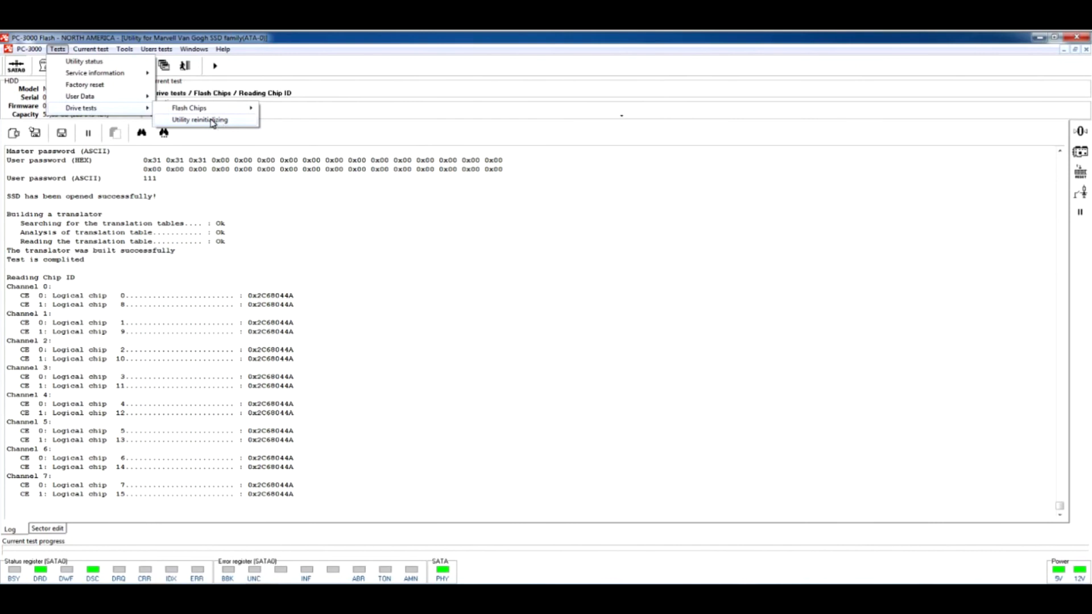
pyautogui.click(212, 121)
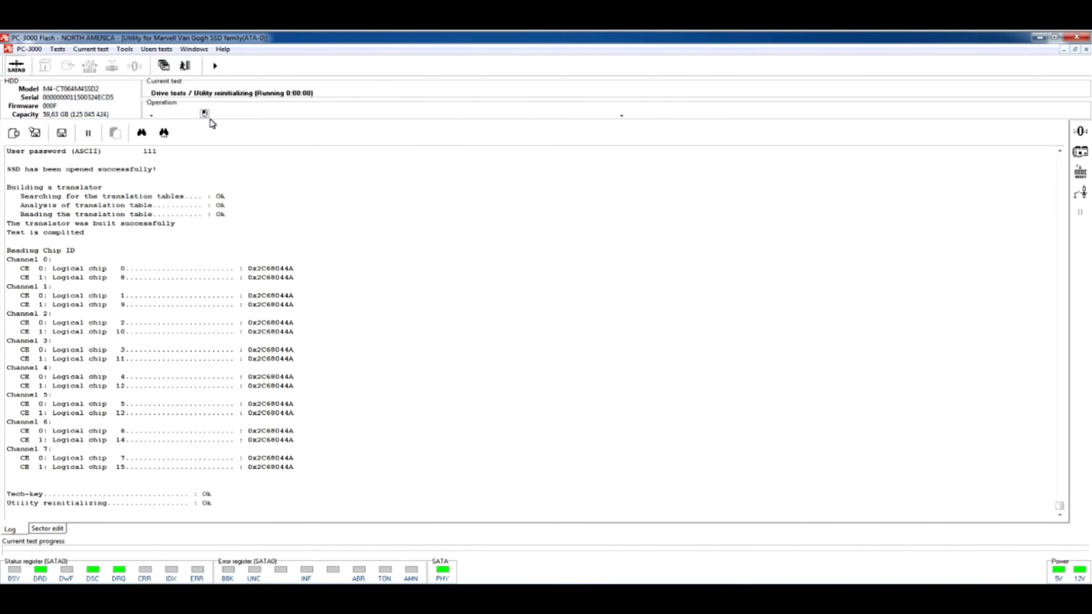